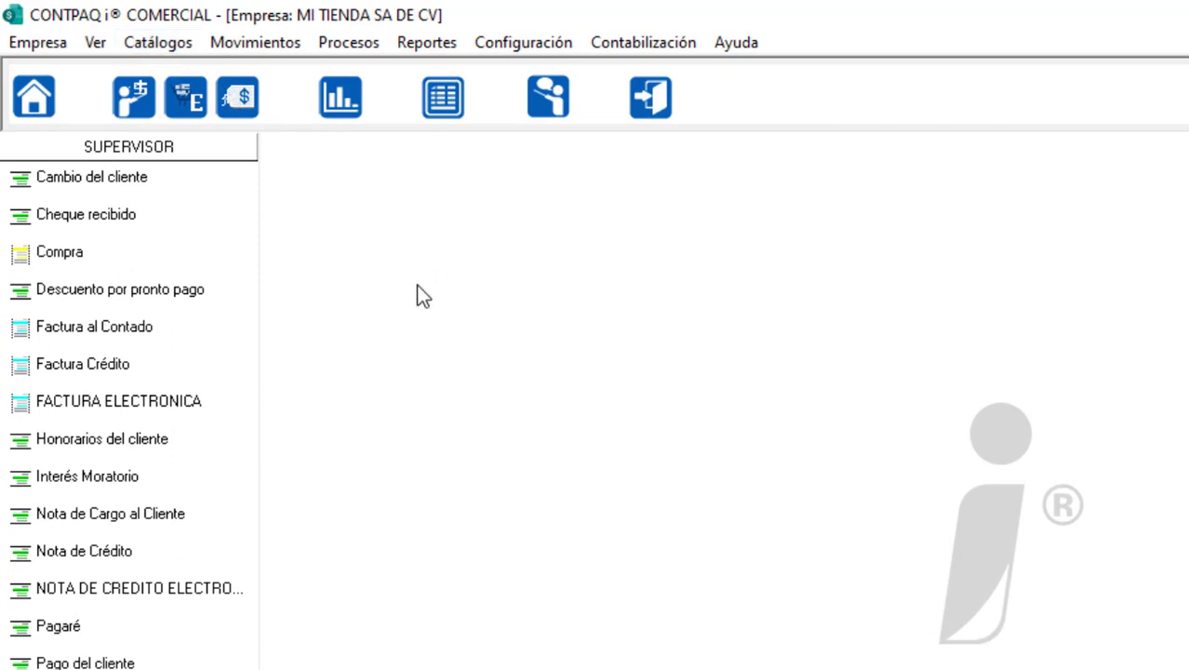
- Open the document concepts configuration
click(498, 43)
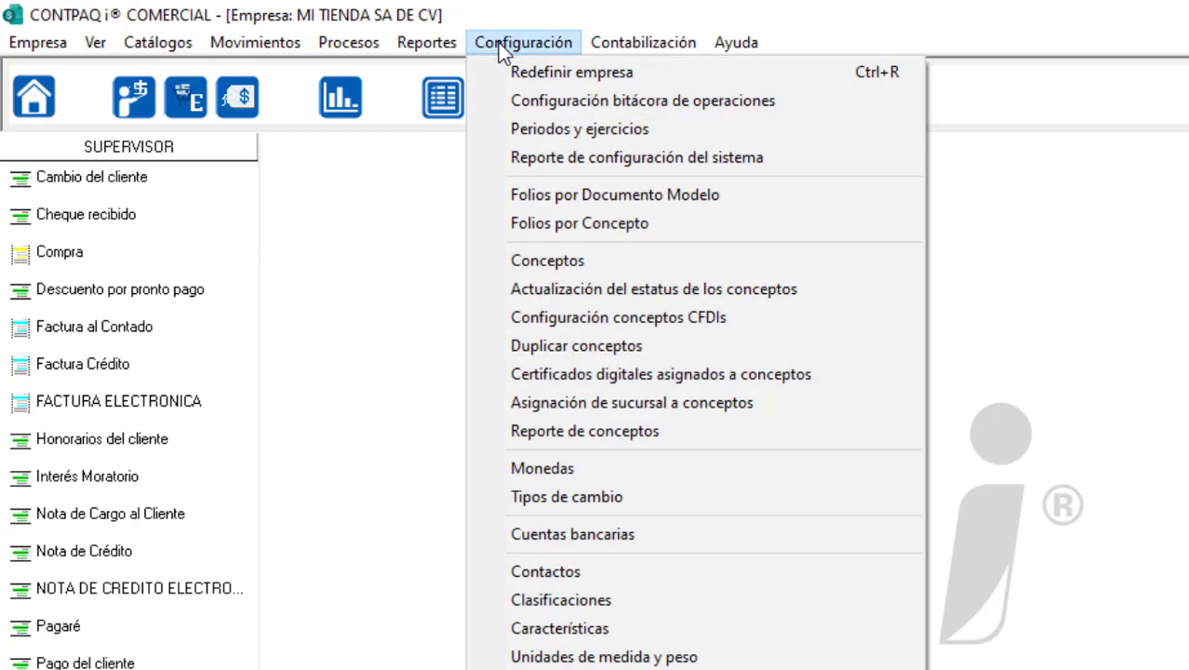
click(563, 263)
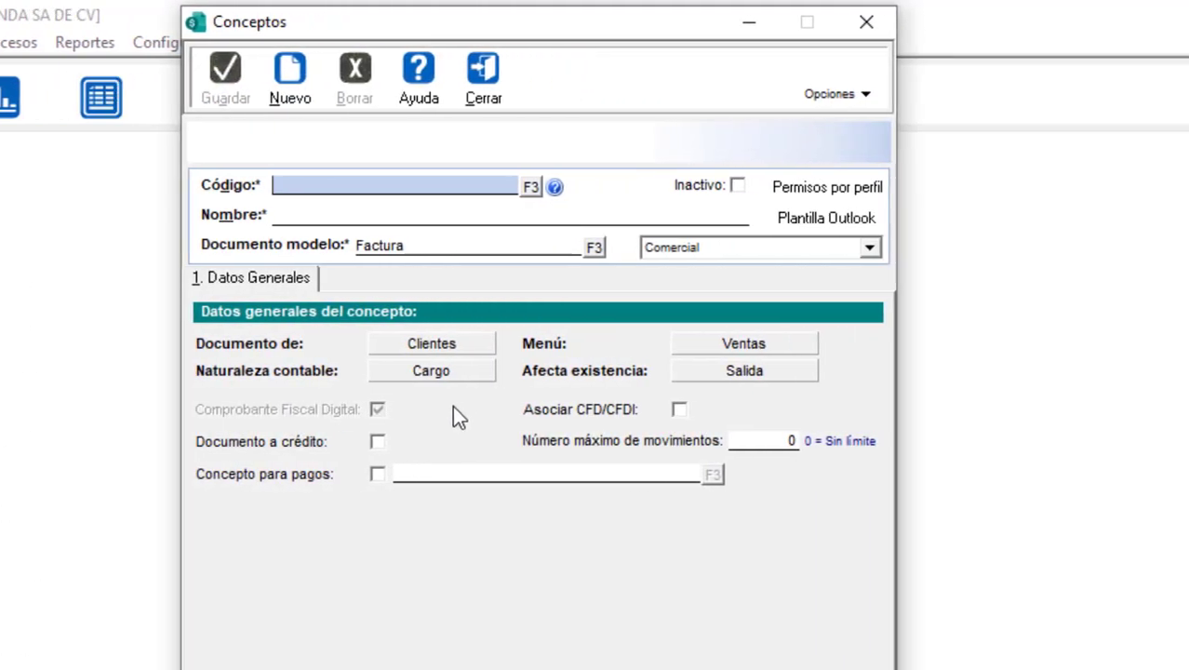
drag(492, 25, 514, 47)
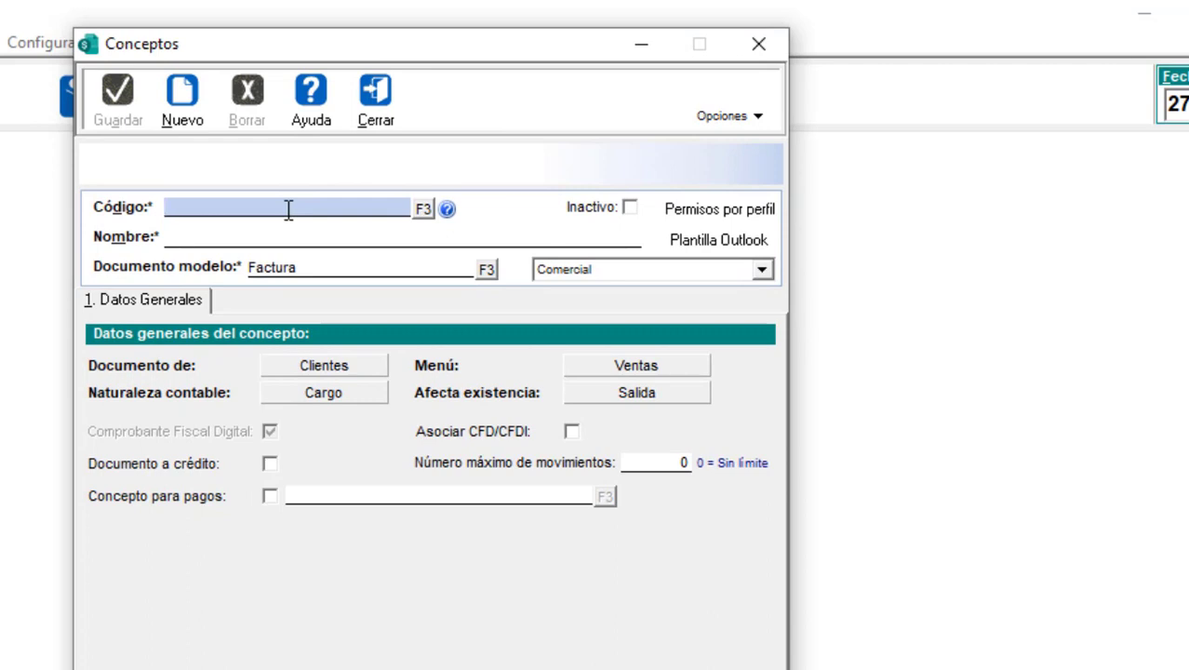
text(500)
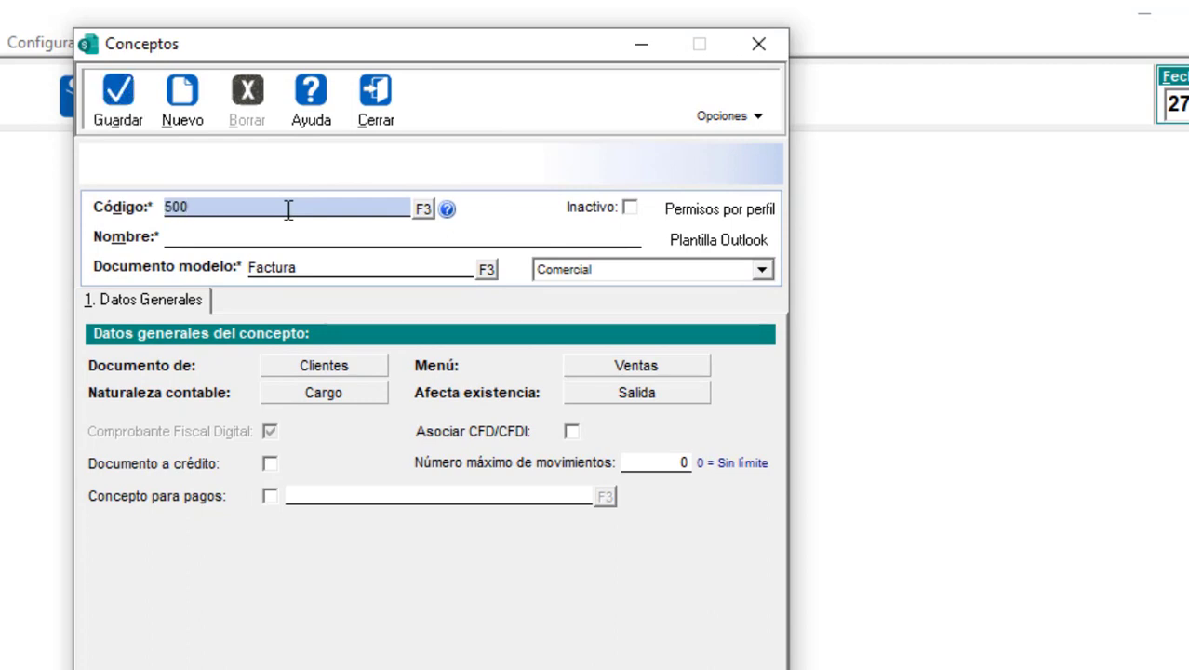
click(290, 235)
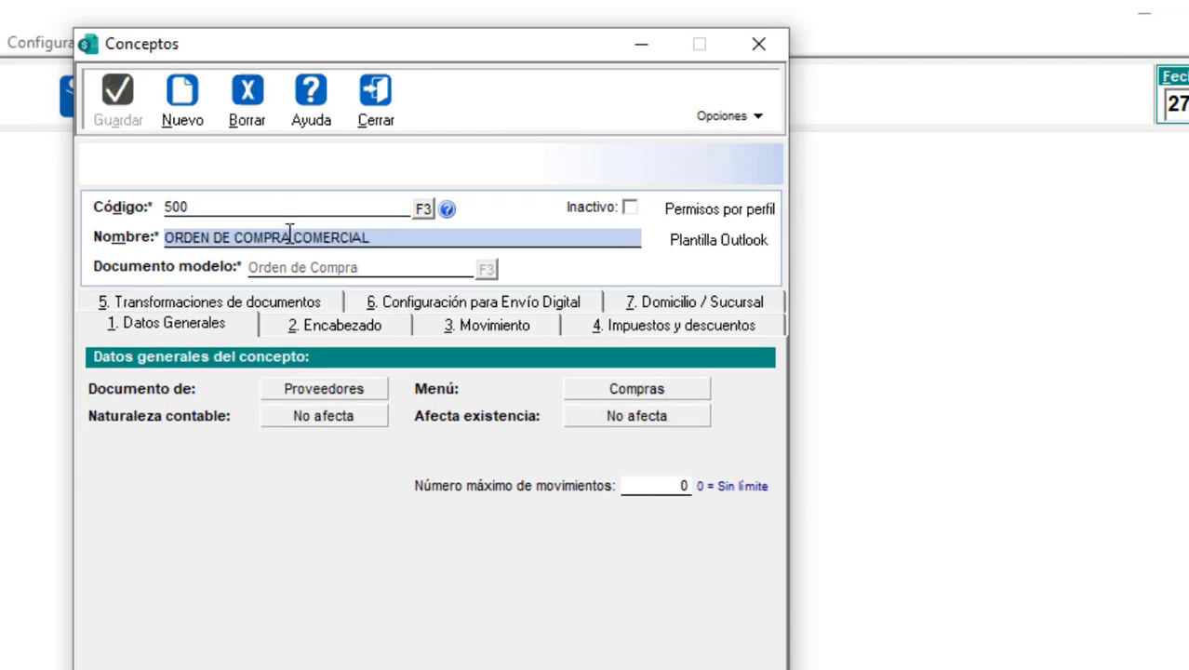
click(281, 210)
key(BackSpace)
key(BackSpace)
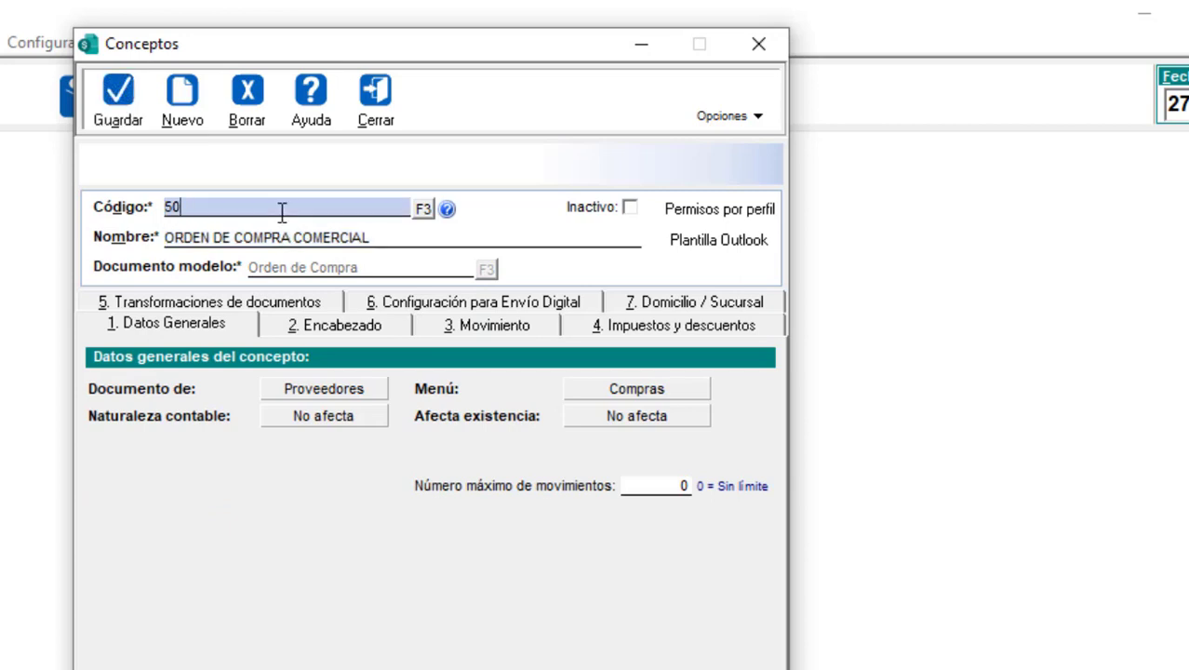
key(BackSpace)
text(600)
key(Tab)
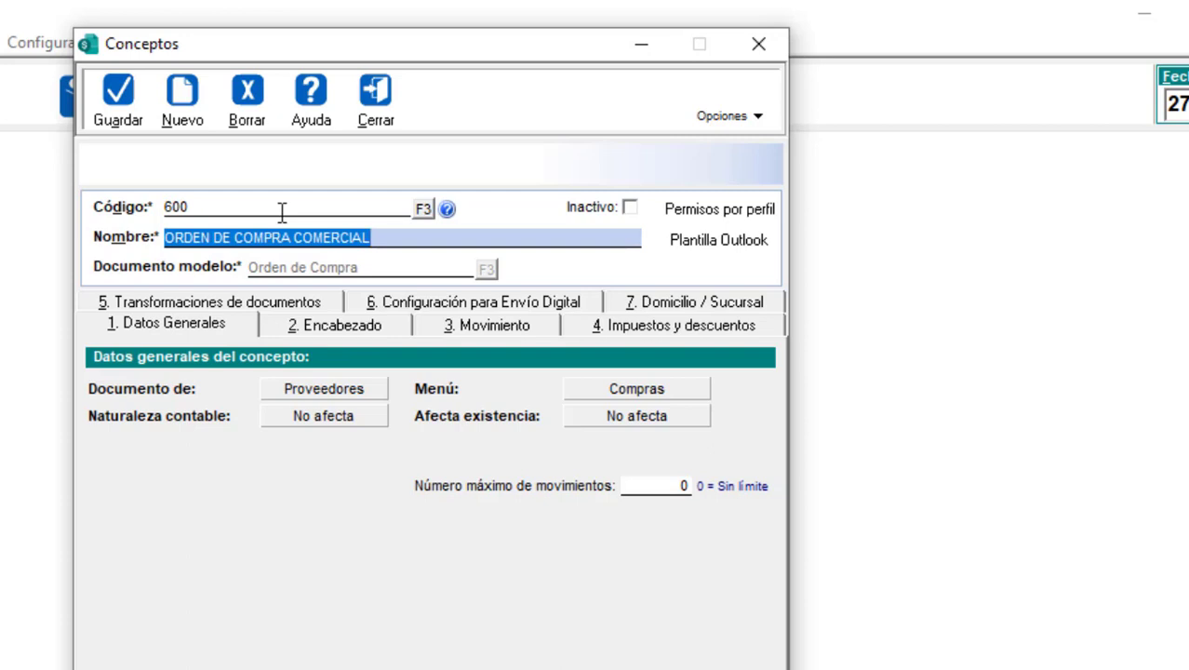
click(180, 125)
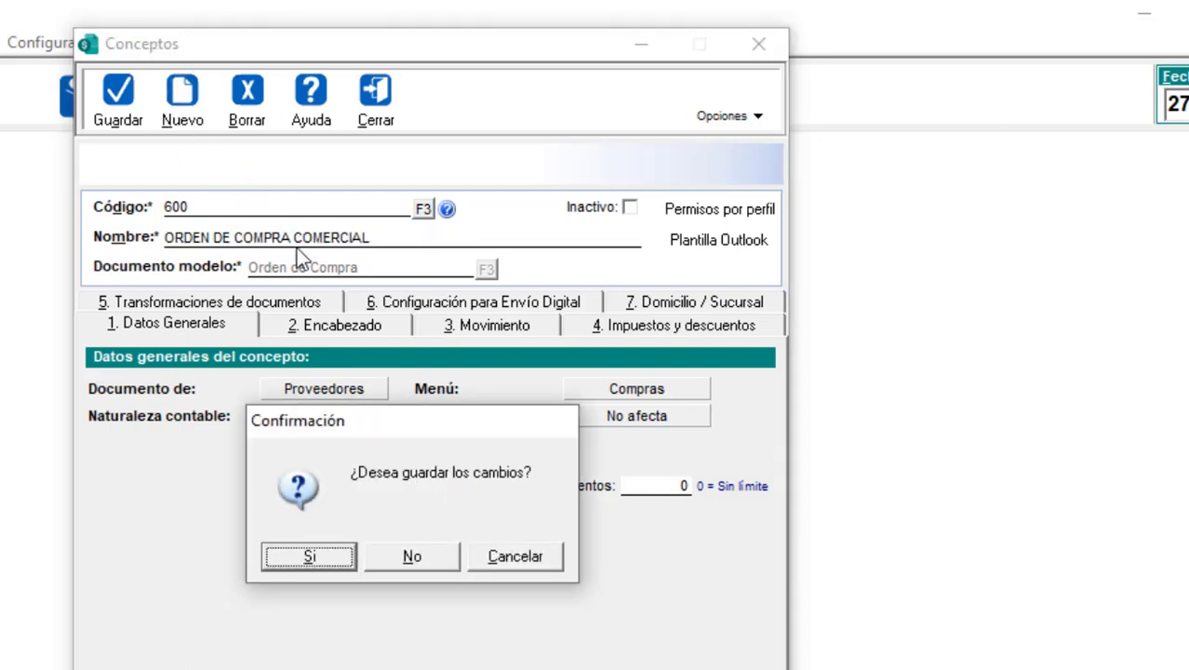
click(424, 569)
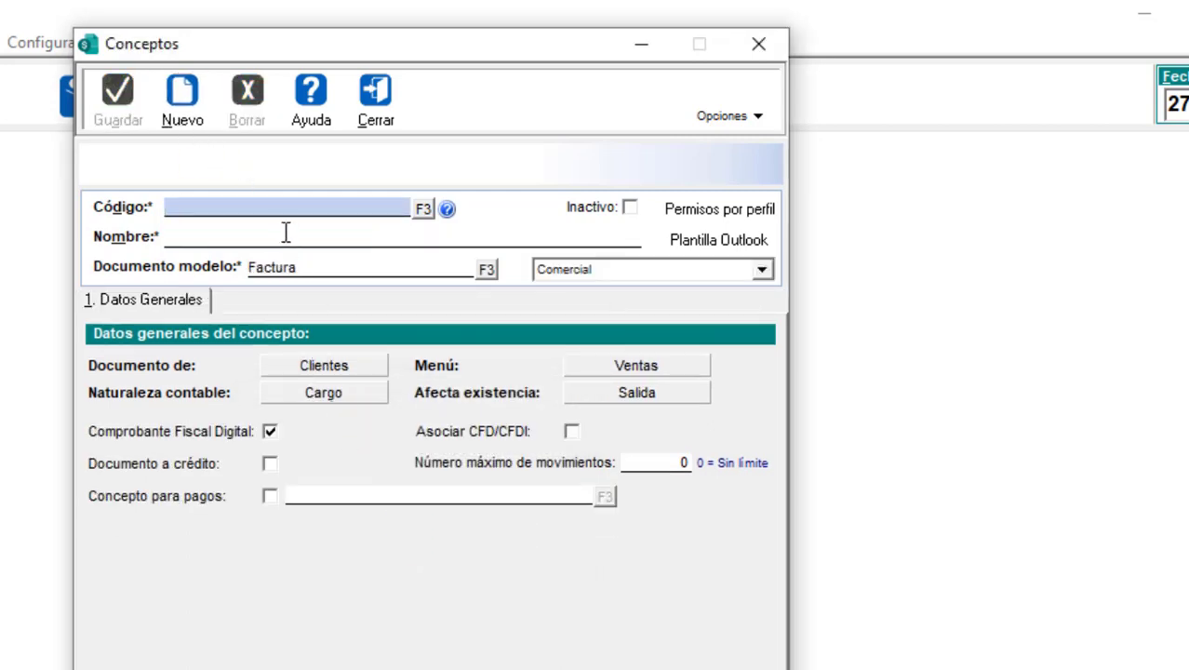
- Enter a new concept with code 600, name ABONO AL PROVEEDOR and document model Abono al Proveedor
text(600)
key(Tab)
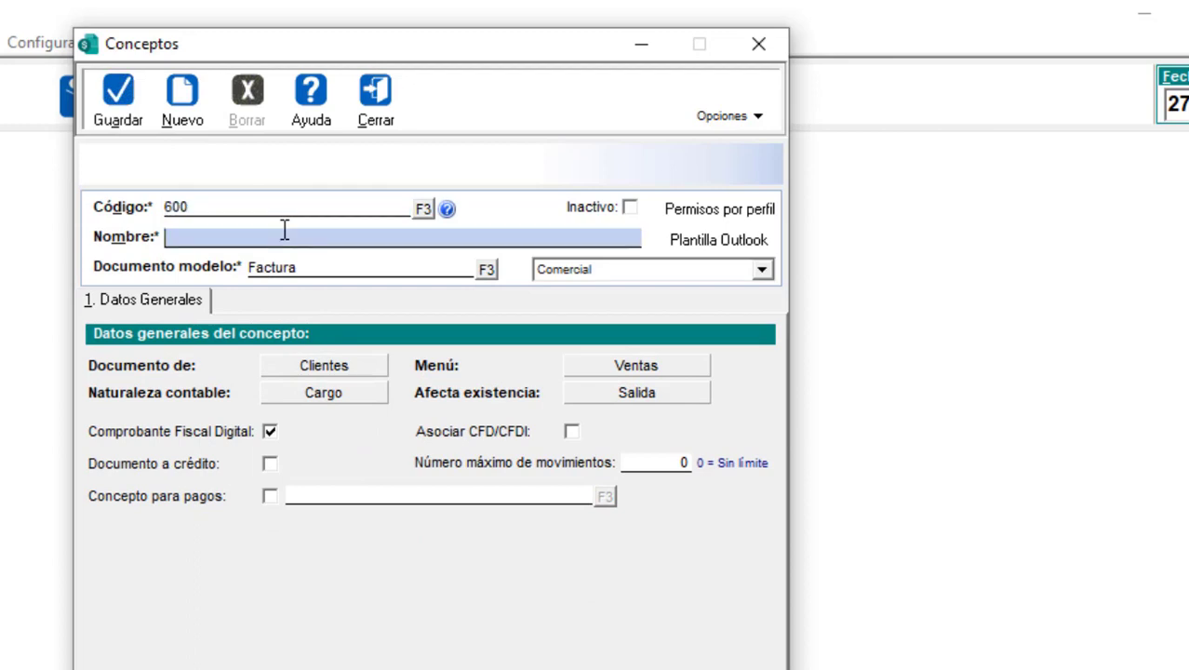
text(ABONO AL PROVEEDOR)
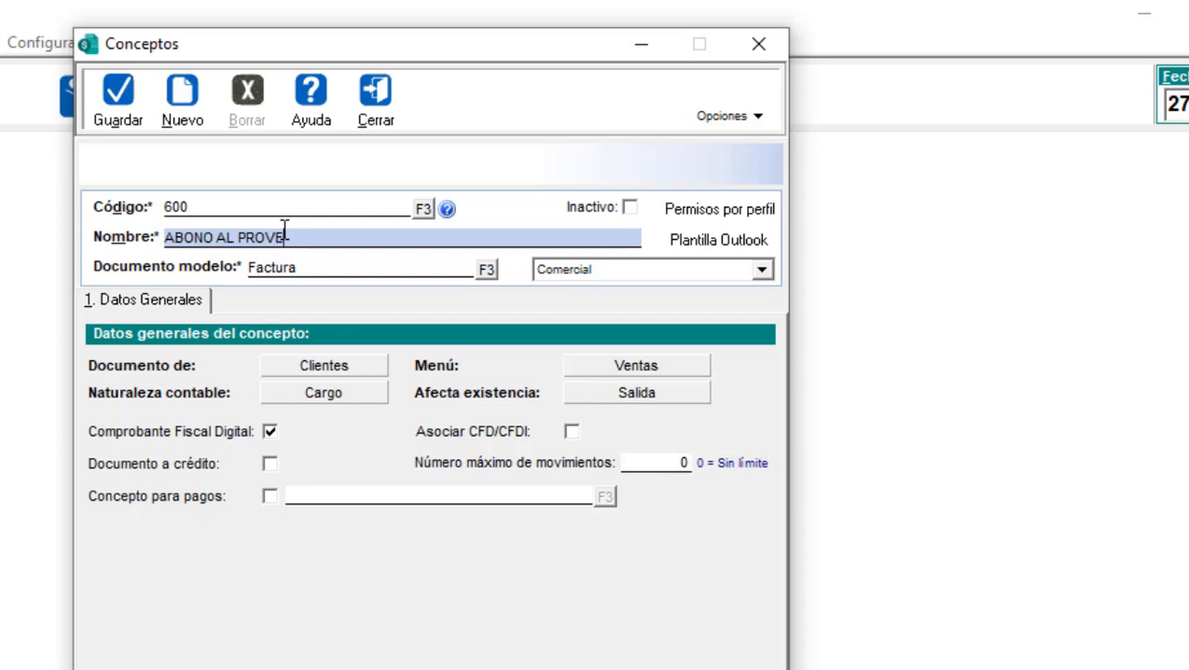
click(349, 266)
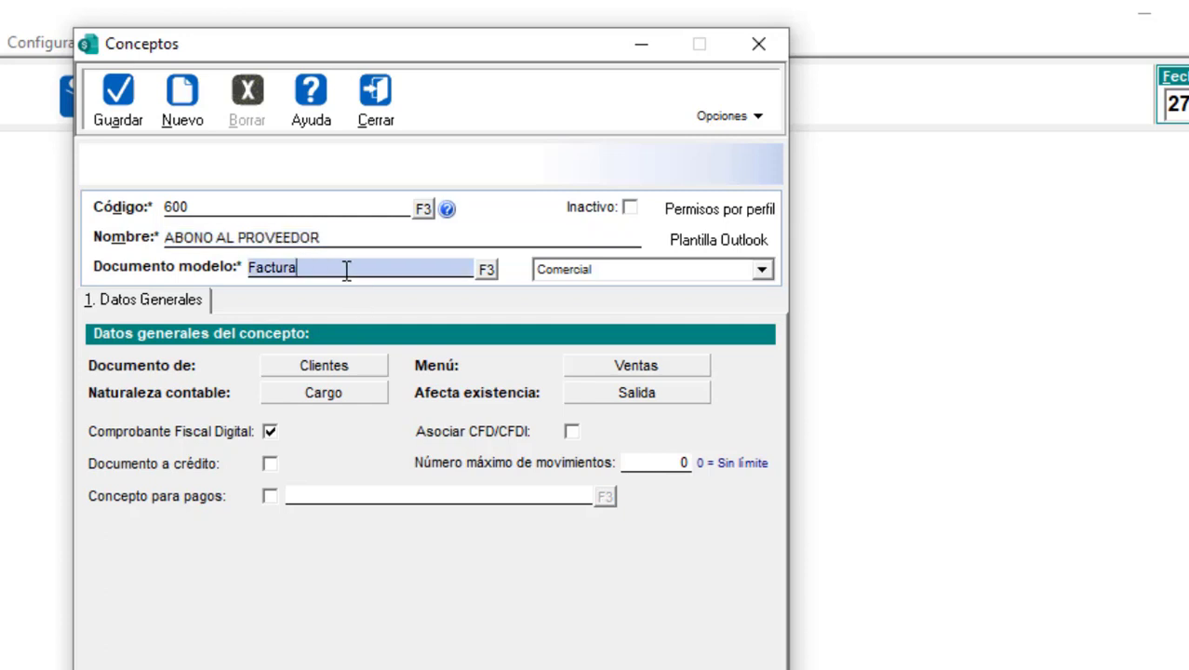
click(484, 267)
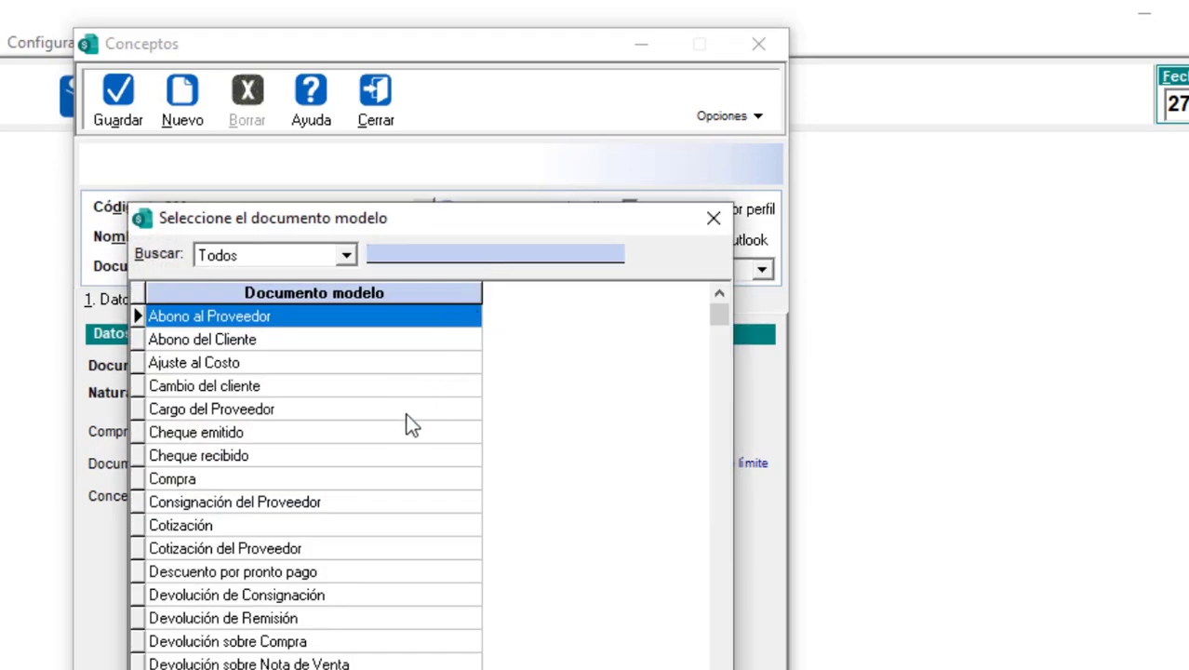
double_click(228, 317)
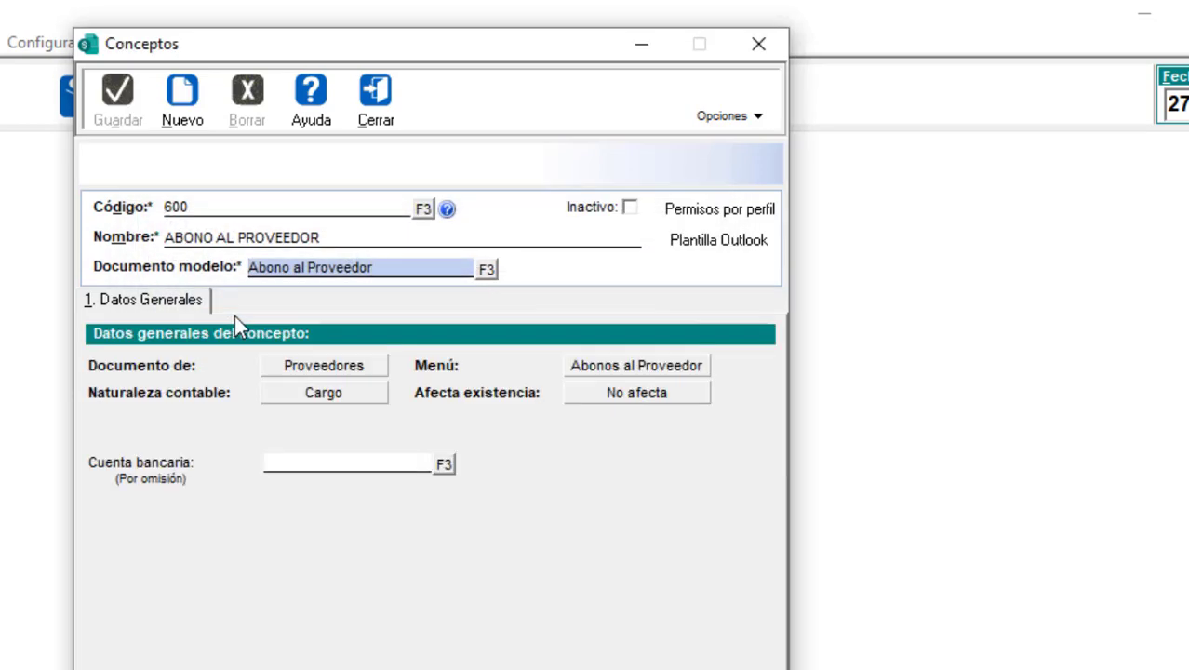
- Assign the company's banorte account as the concept's default bank account and try to save the concept
click(299, 460)
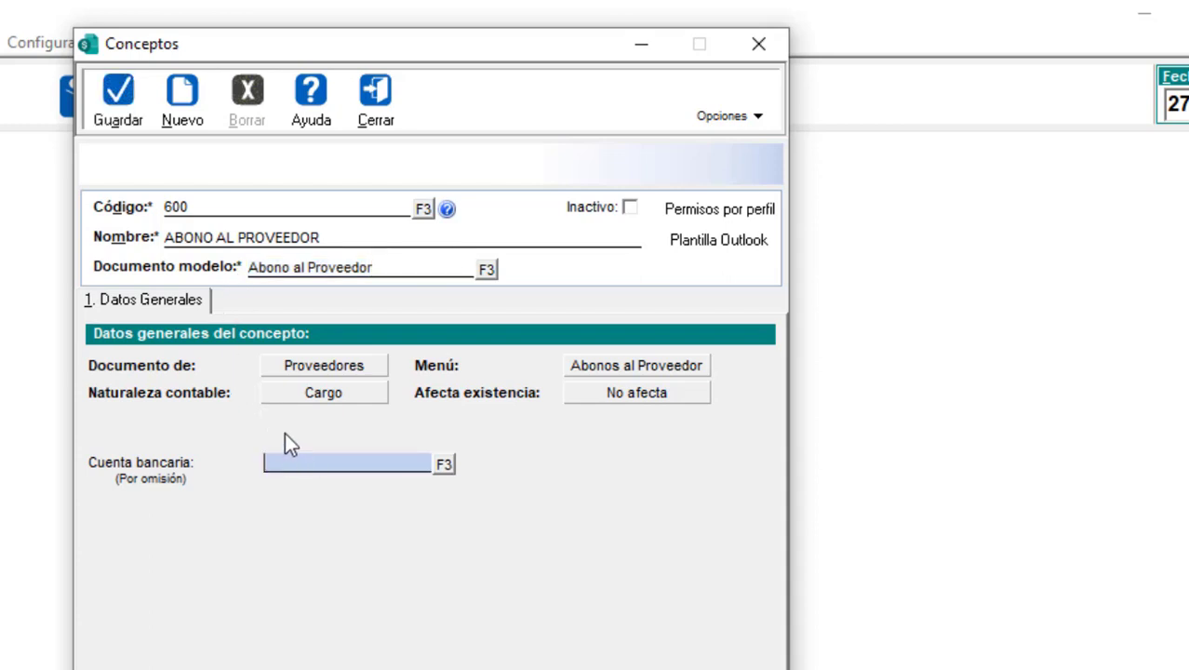
click(443, 463)
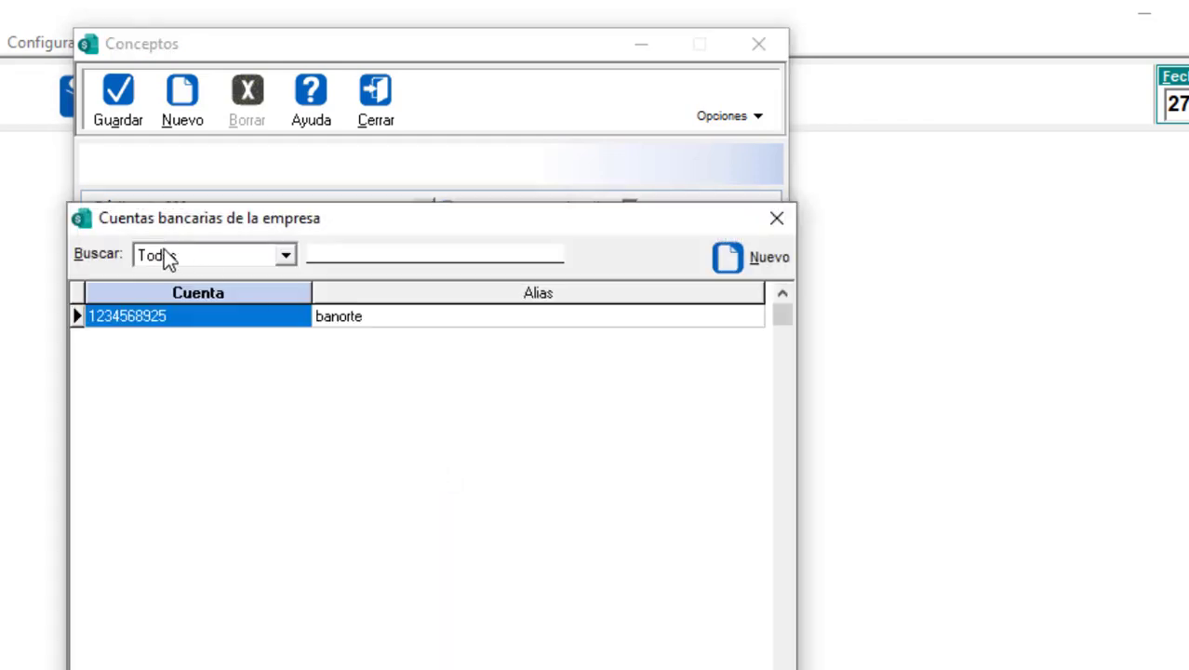
double_click(173, 319)
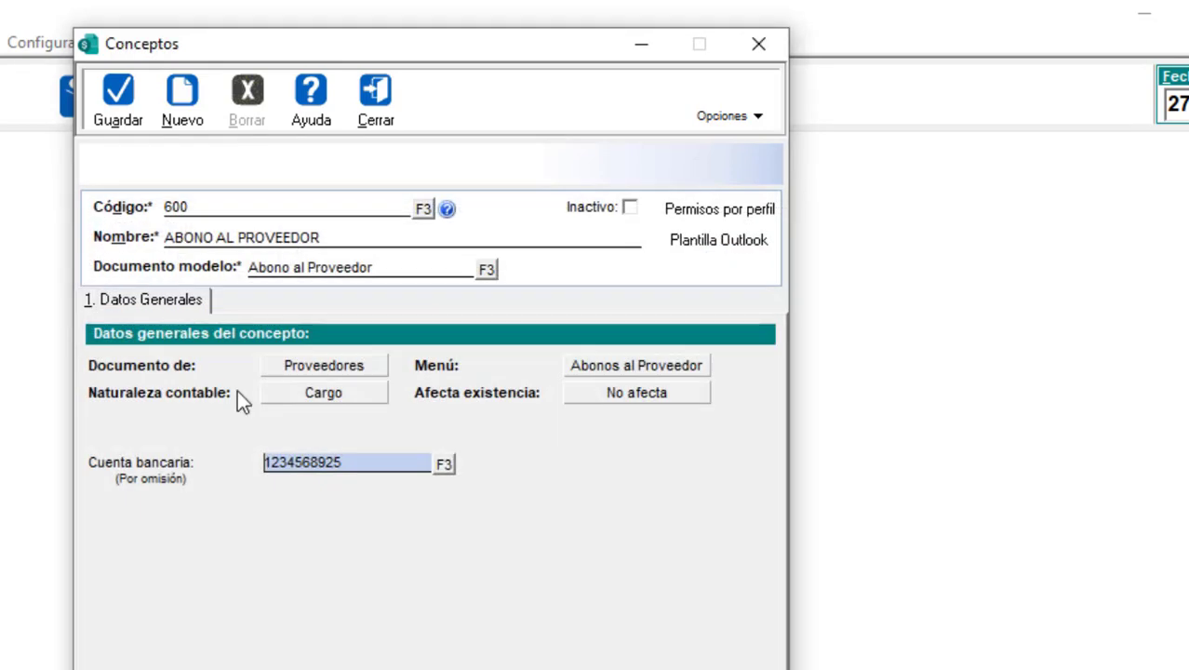
click(372, 468)
click(118, 112)
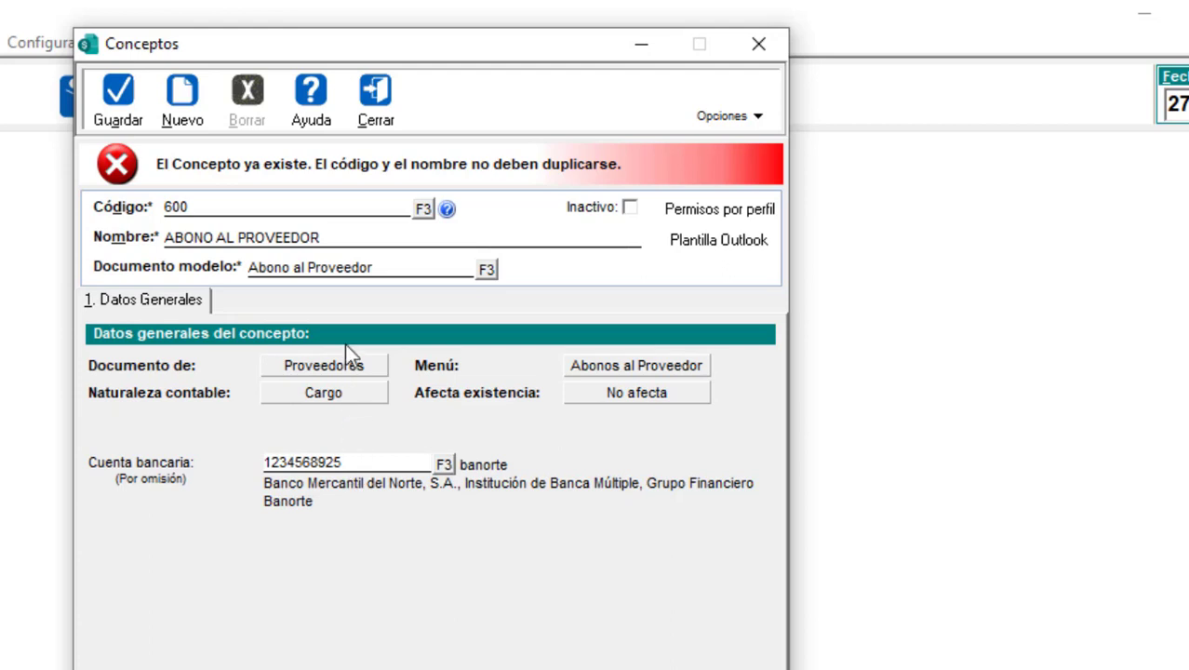
- Rename the concept as ABONO AL PROVEEDOR 2021 and save it
click(335, 237)
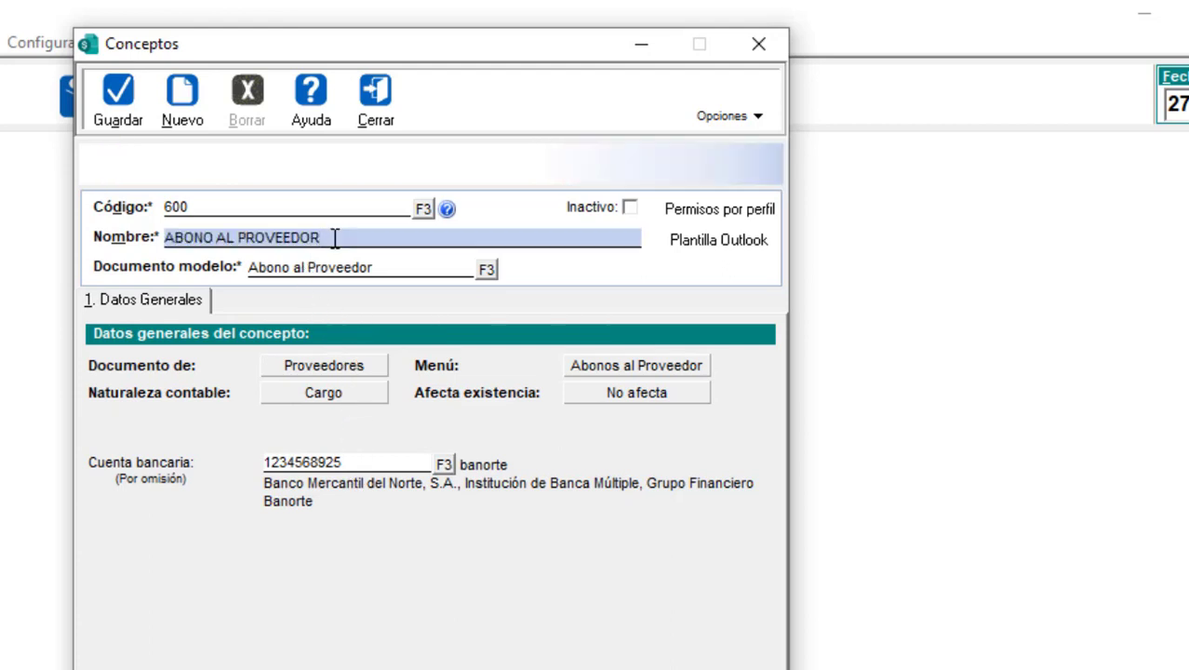
click(235, 237)
click(345, 239)
text(2021)
click(119, 101)
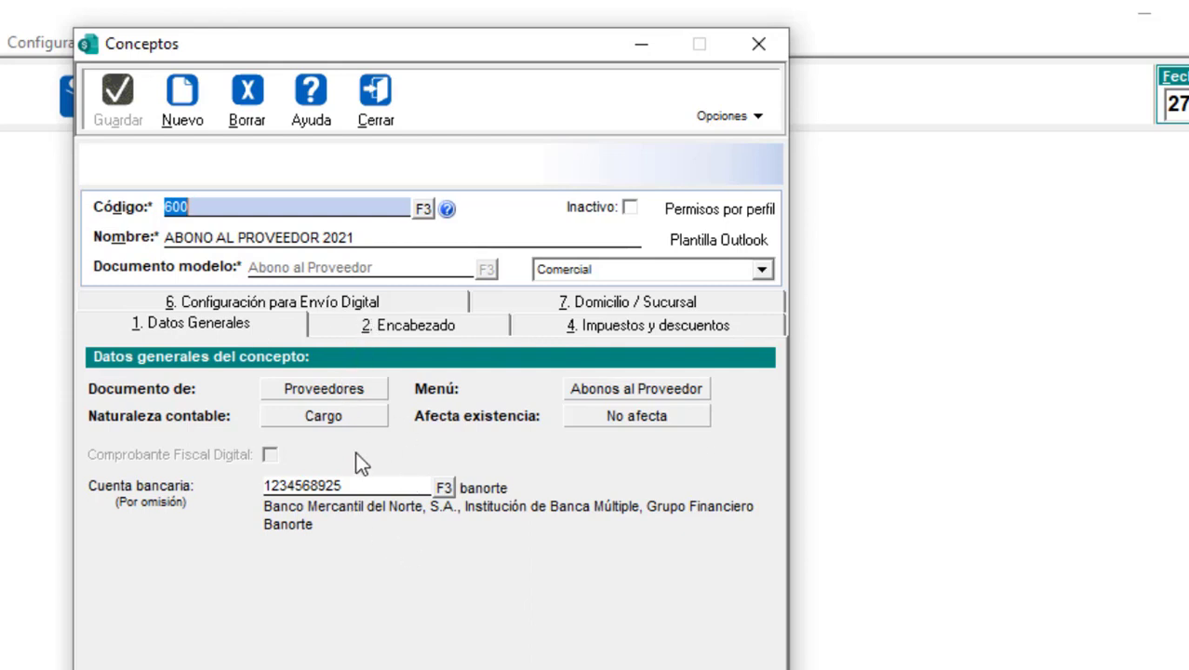
- Set the concept's header series to AP, keeping the folio assigned by Concepto
click(380, 328)
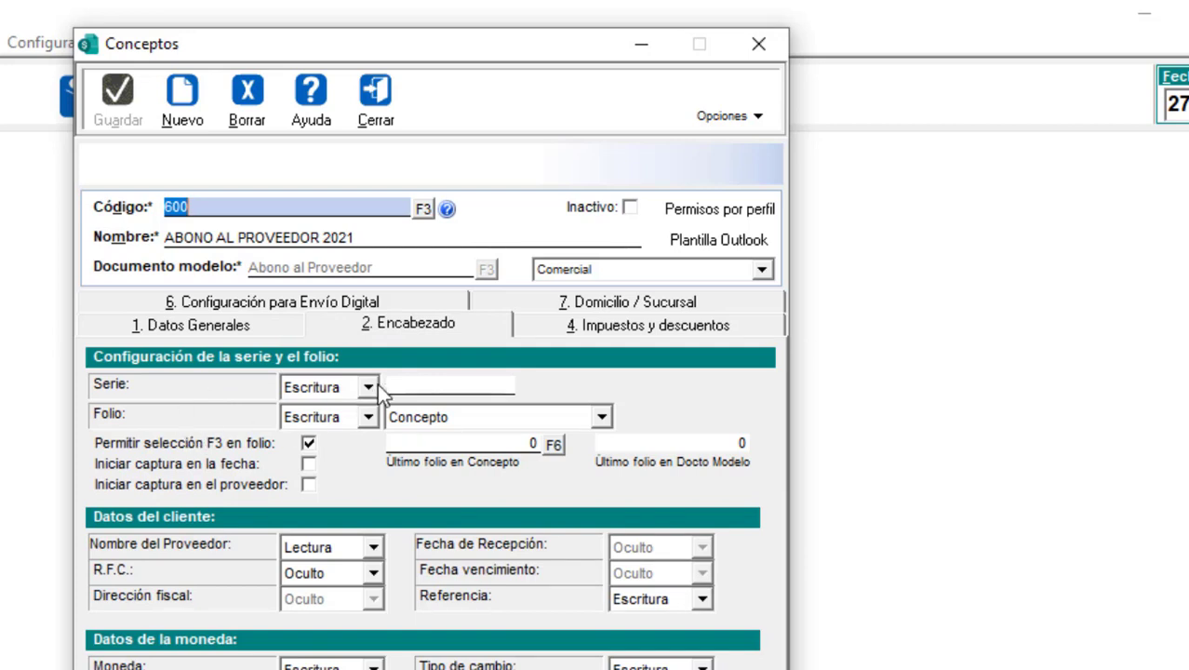
click(413, 386)
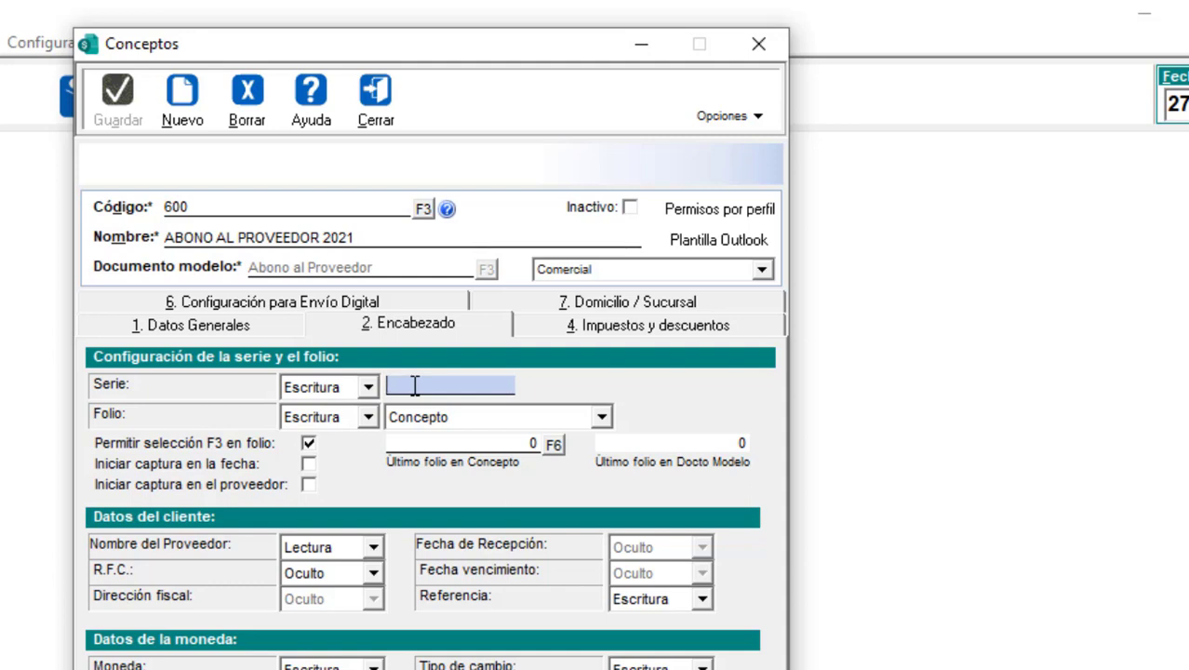
text(A)
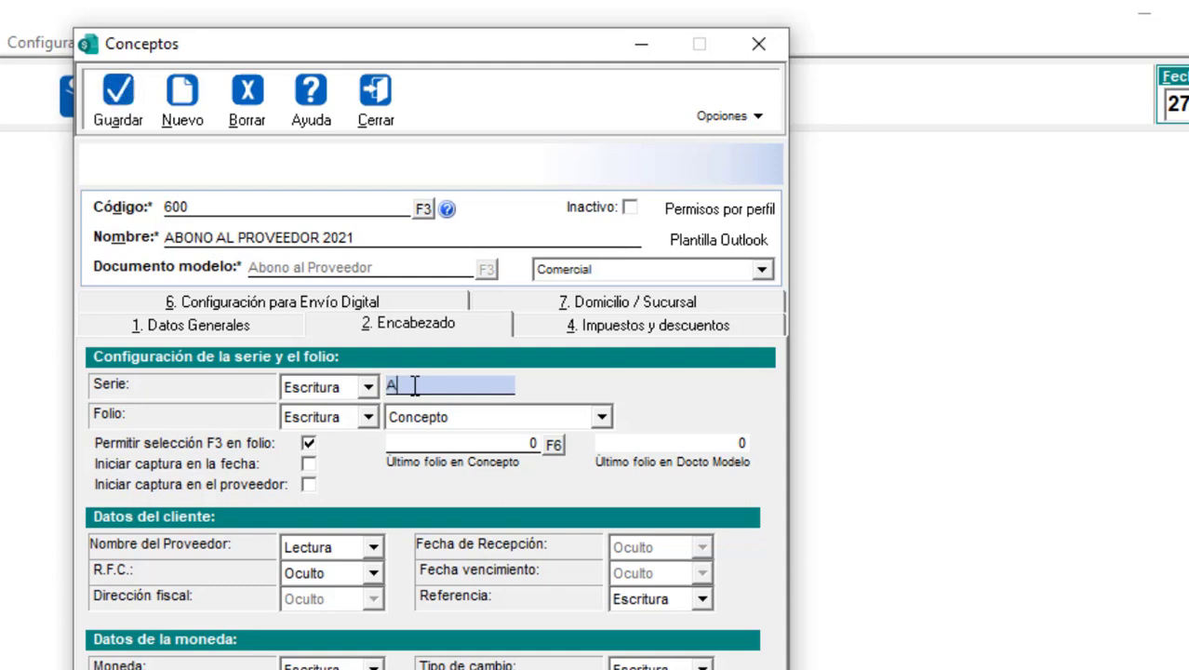
text(P)
click(446, 427)
click(446, 428)
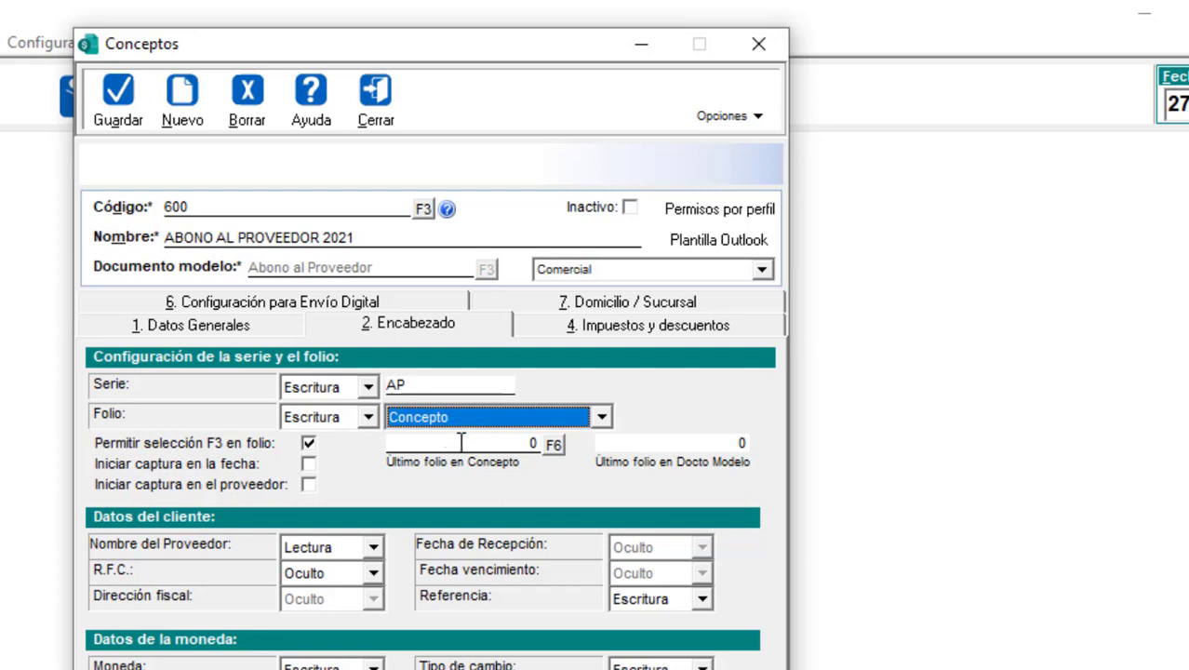
click(458, 442)
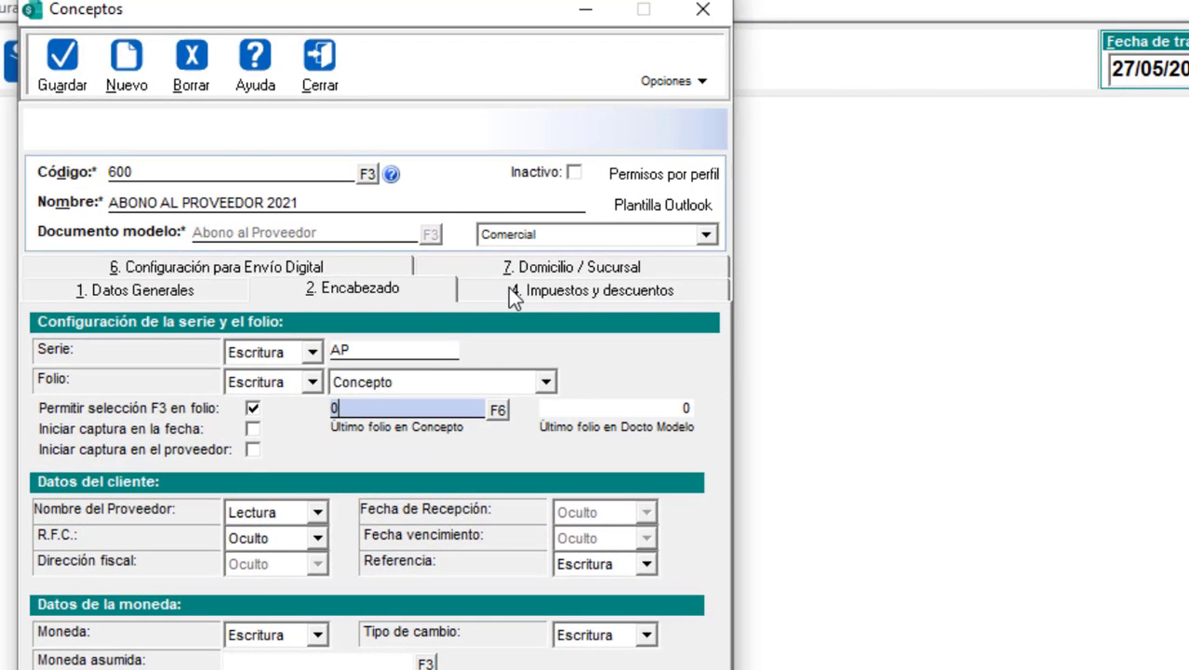
- Try I.V.A. as the concept's first tax field and reset it to <Ninguno>
click(559, 290)
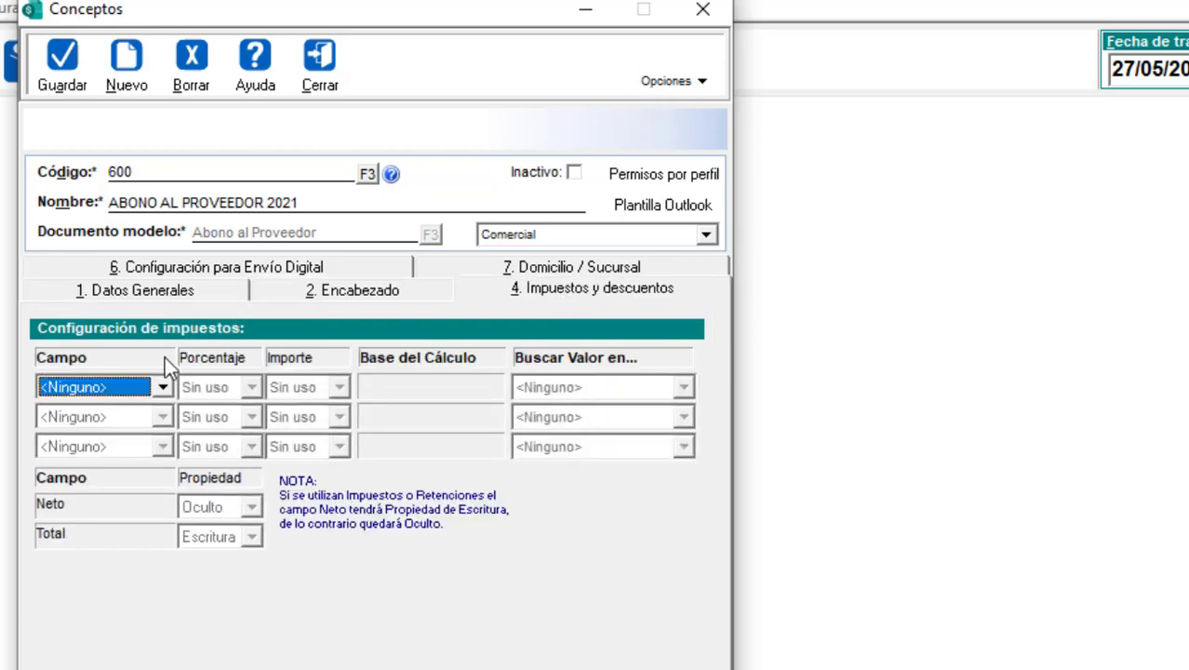
click(166, 391)
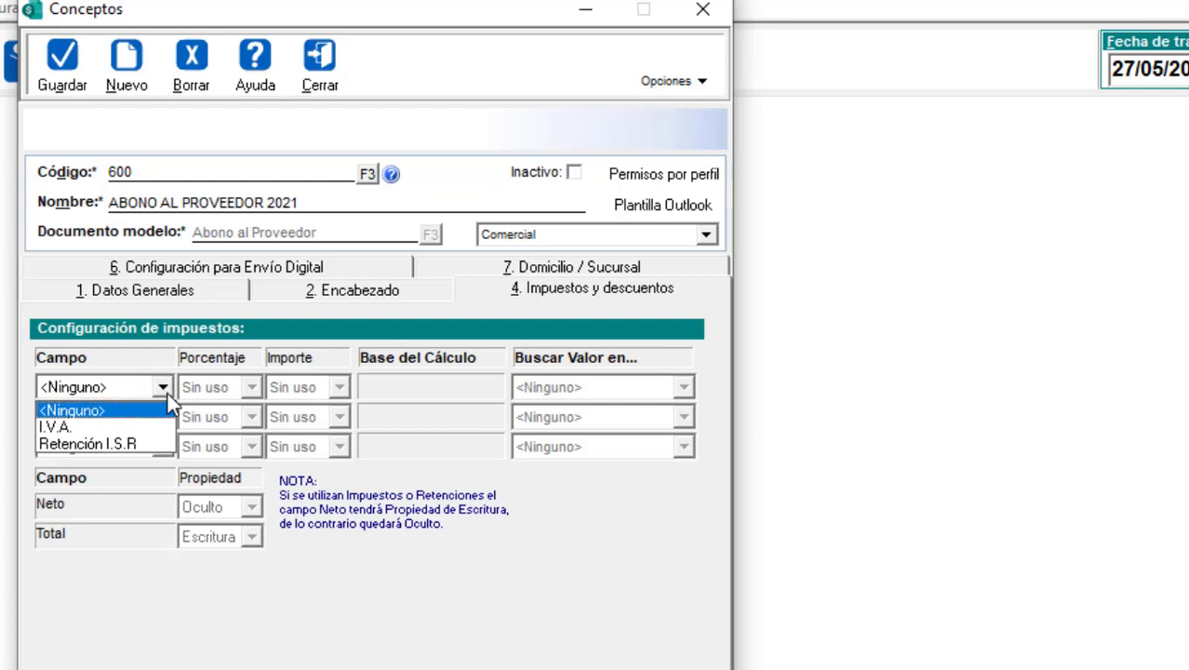
click(85, 428)
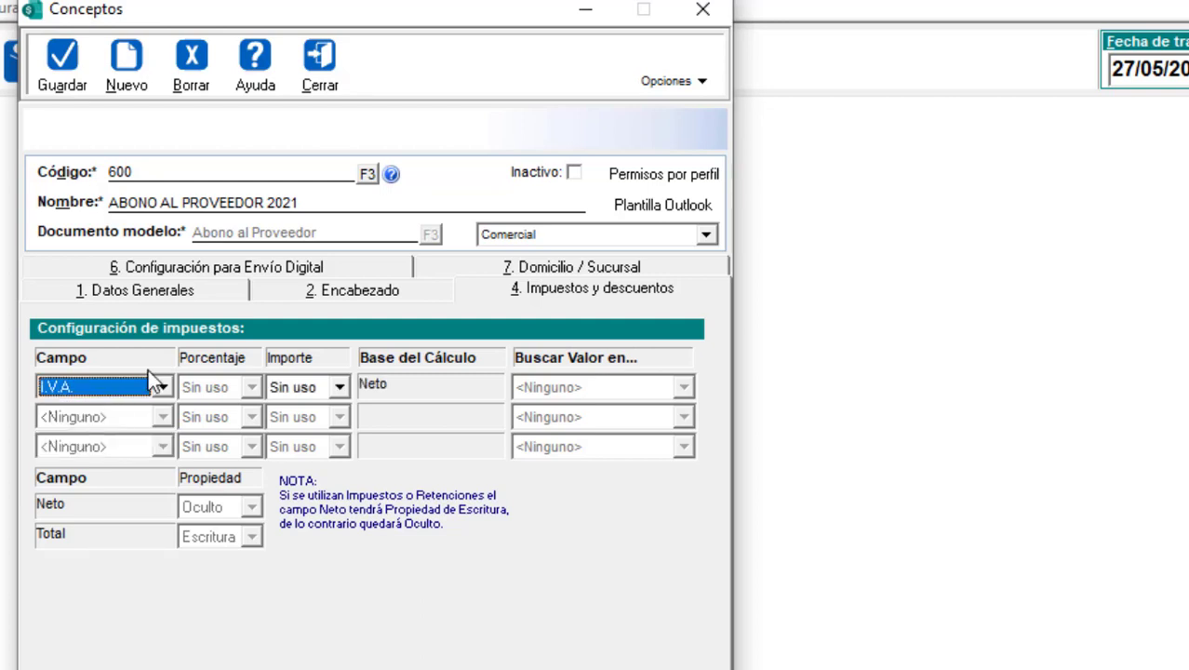
click(164, 394)
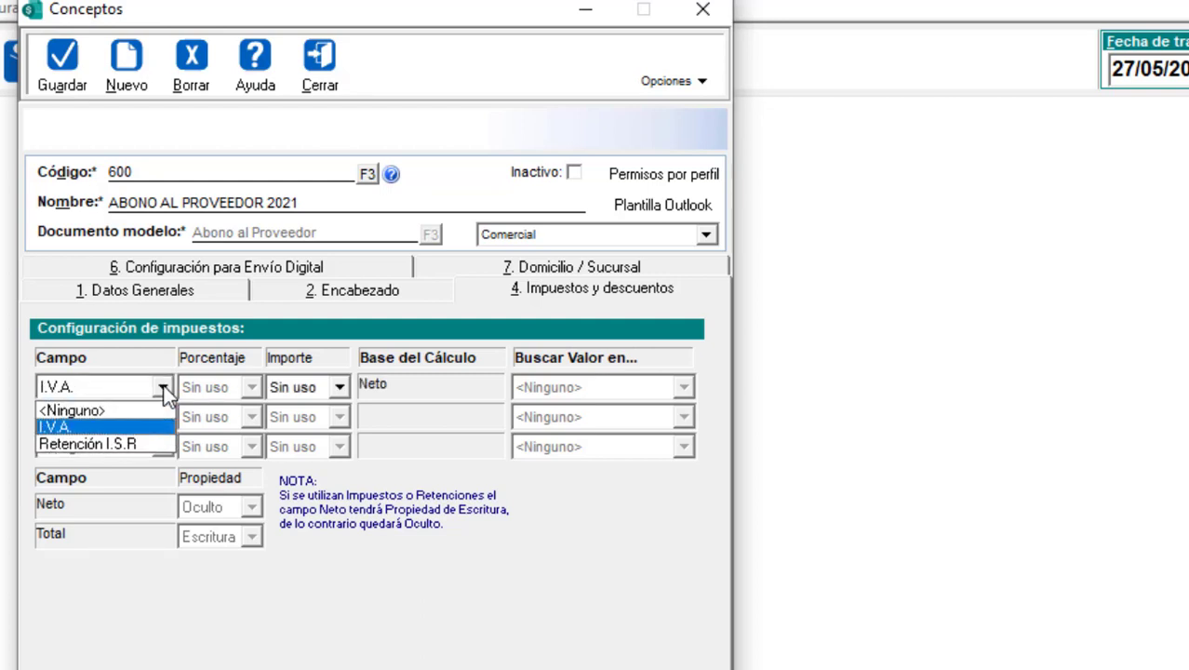
click(90, 413)
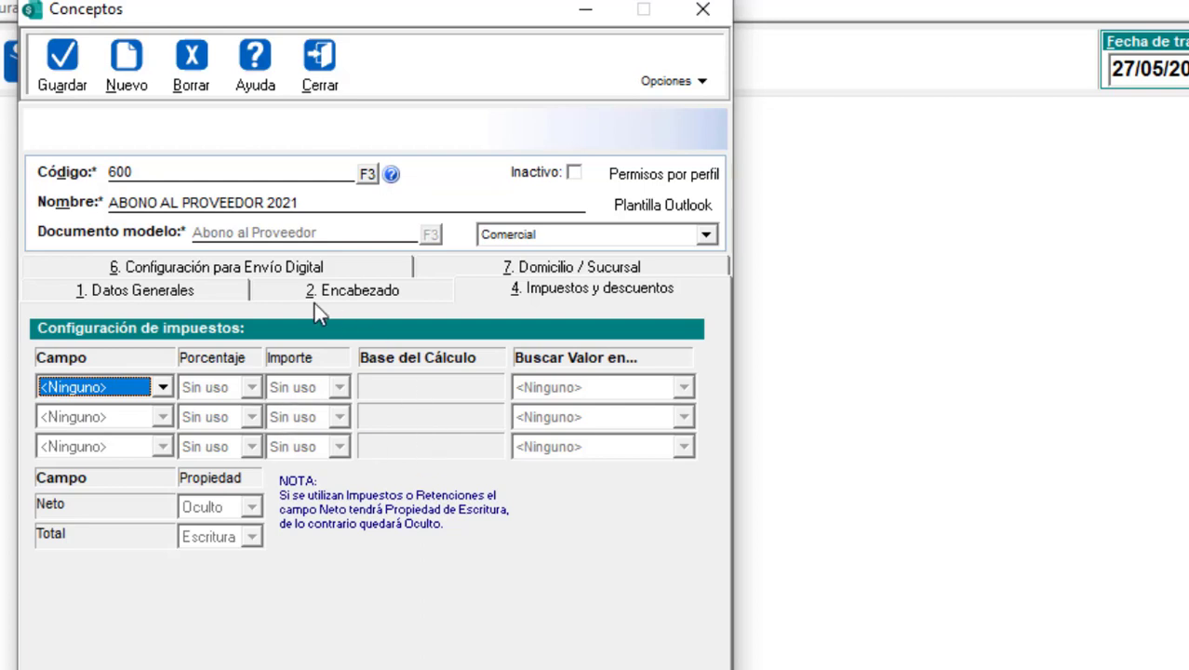
- Choose Plantilla_Generica_CFDI.rdl as the digital format template in the concept's digital delivery configuration
click(290, 271)
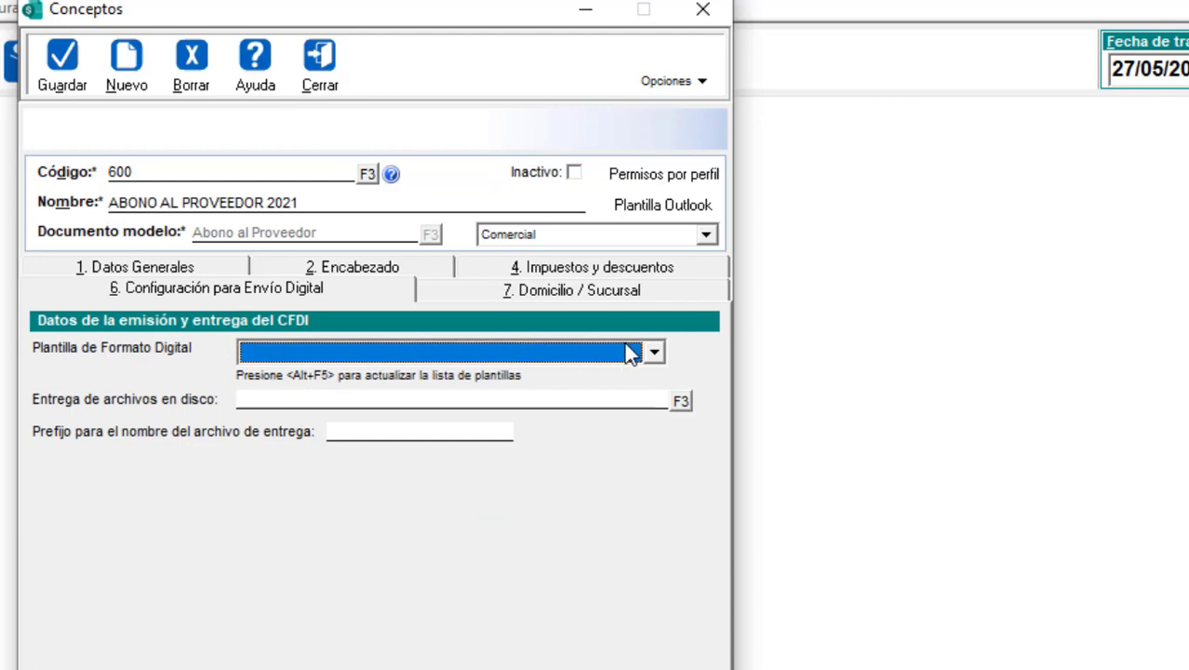
click(655, 354)
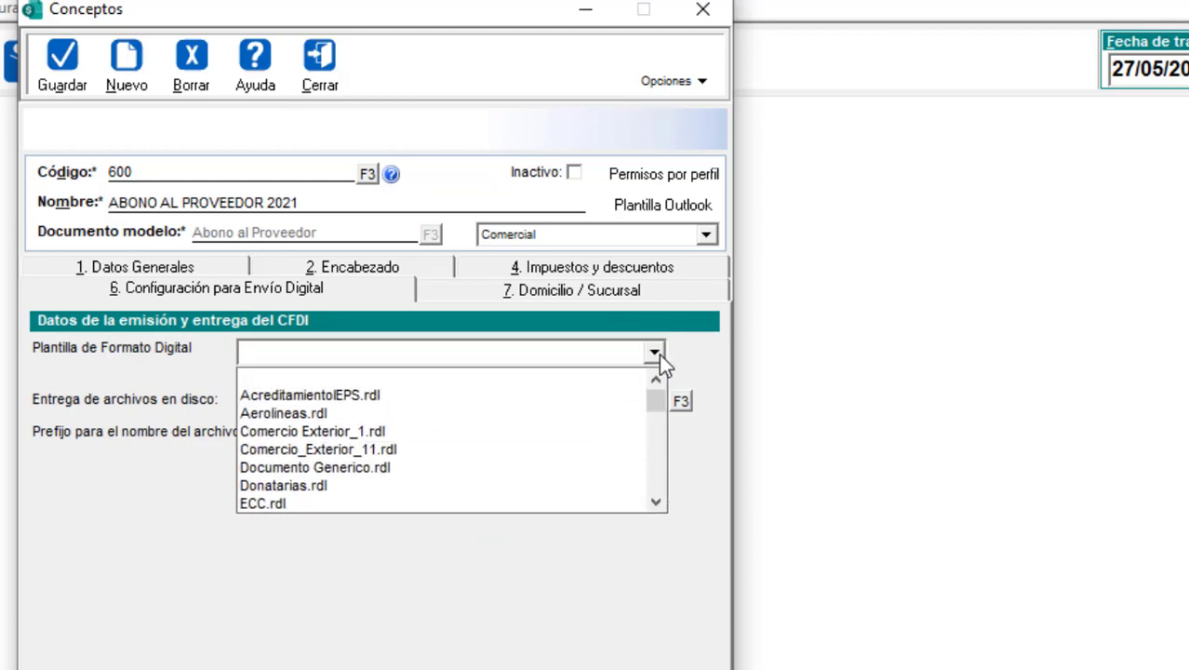
click(656, 502)
click(656, 502)
click(655, 502)
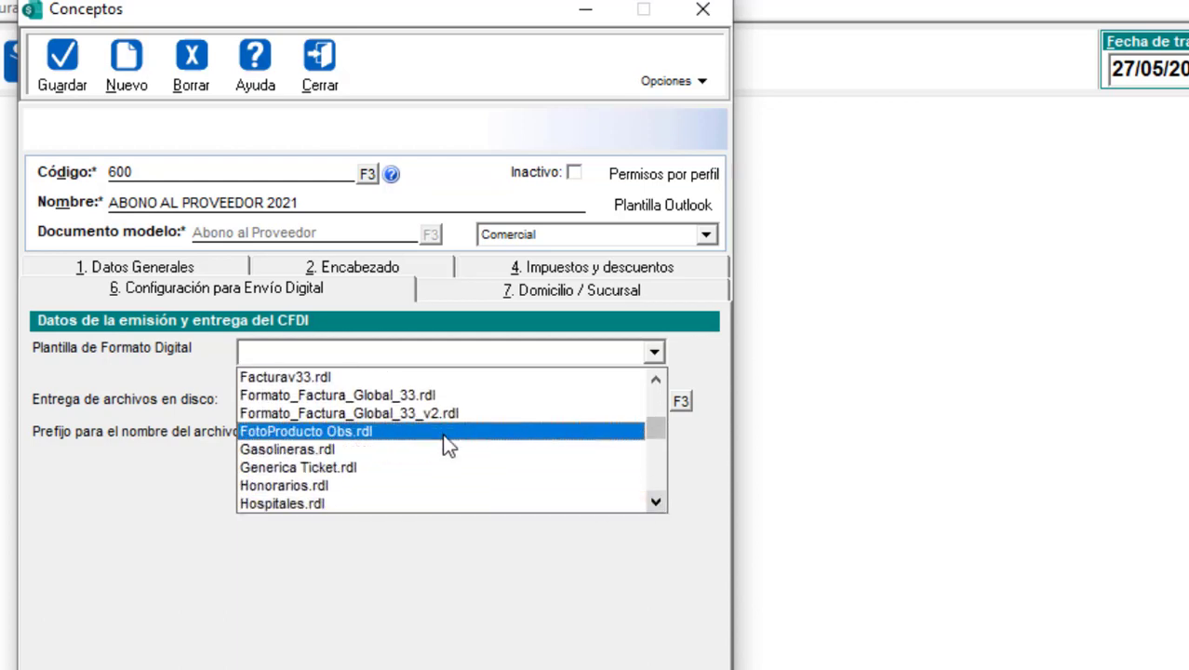
scroll(552, 433, down, 2)
scroll(552, 434, down, 3)
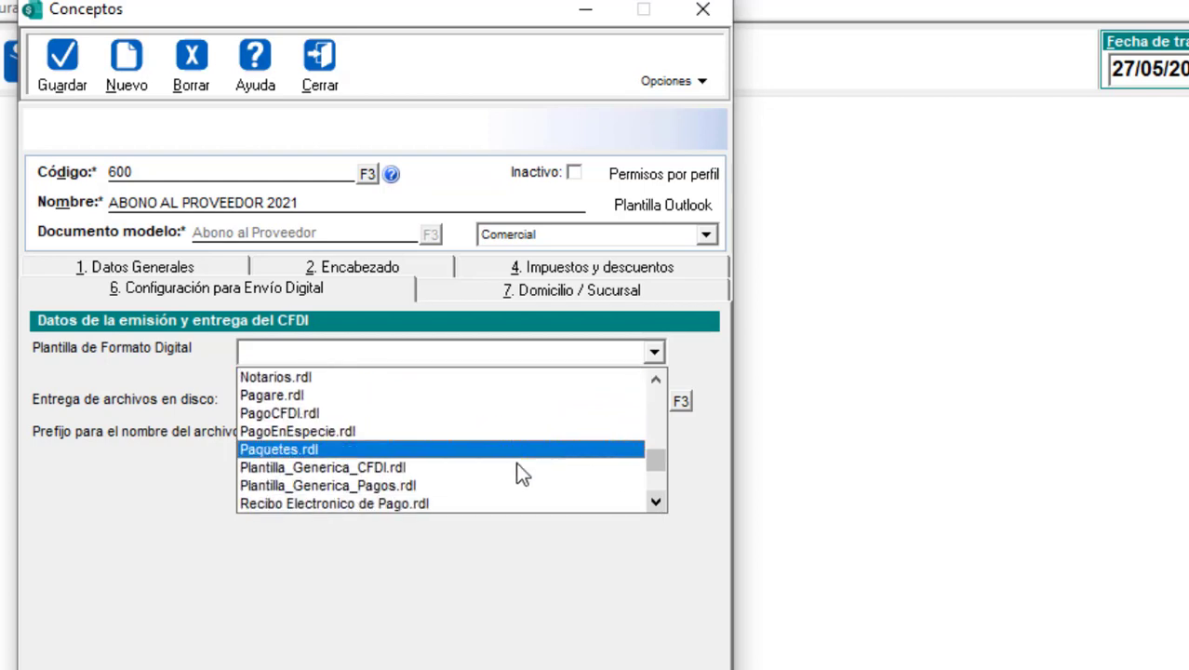
click(382, 469)
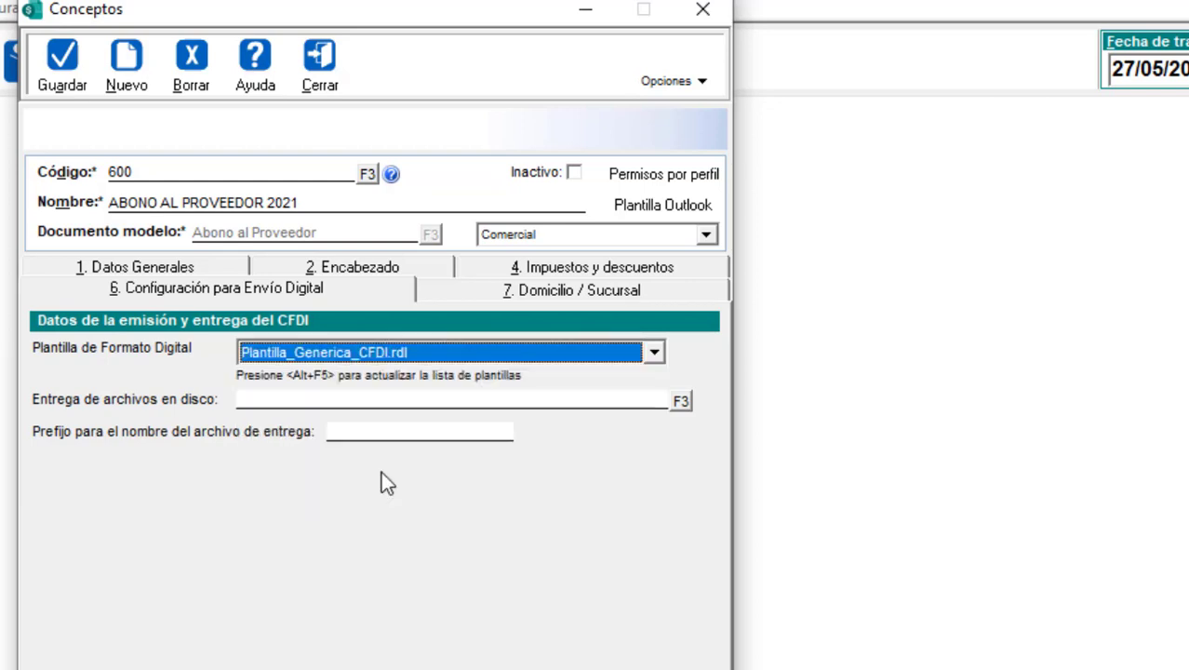
- Set the concept's on-disk file delivery directory to C:\Compac\Empresas\adMI_TIENDA_SA_DE_CV, leaving the delivery file name prefix blank
click(382, 398)
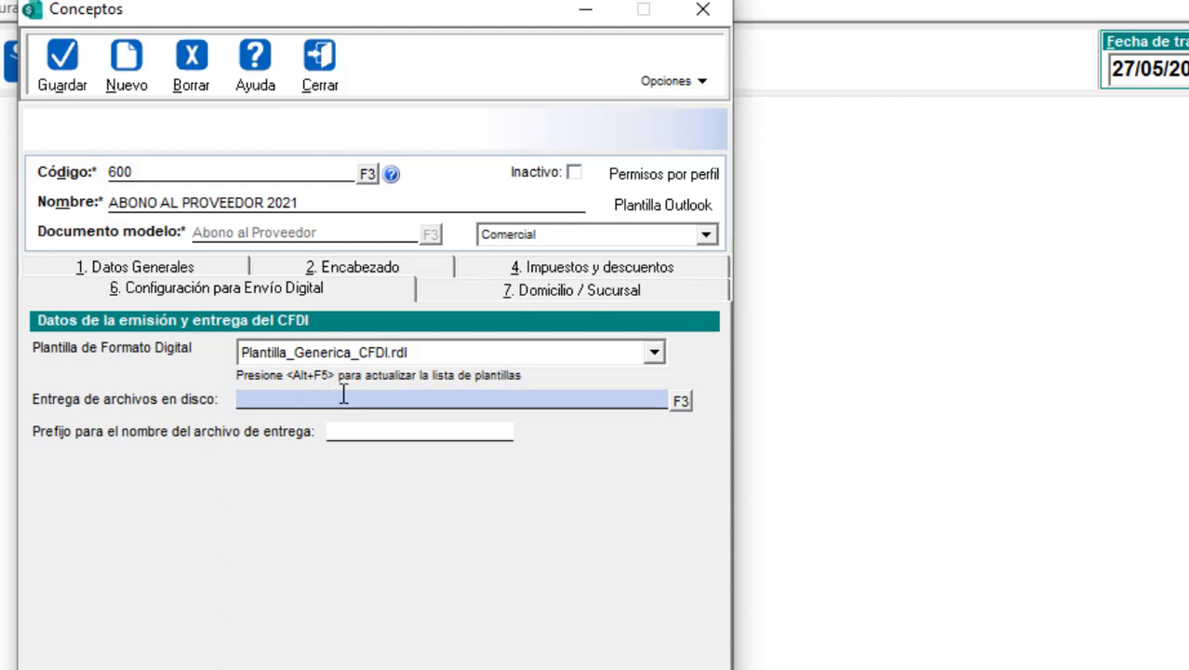
click(680, 402)
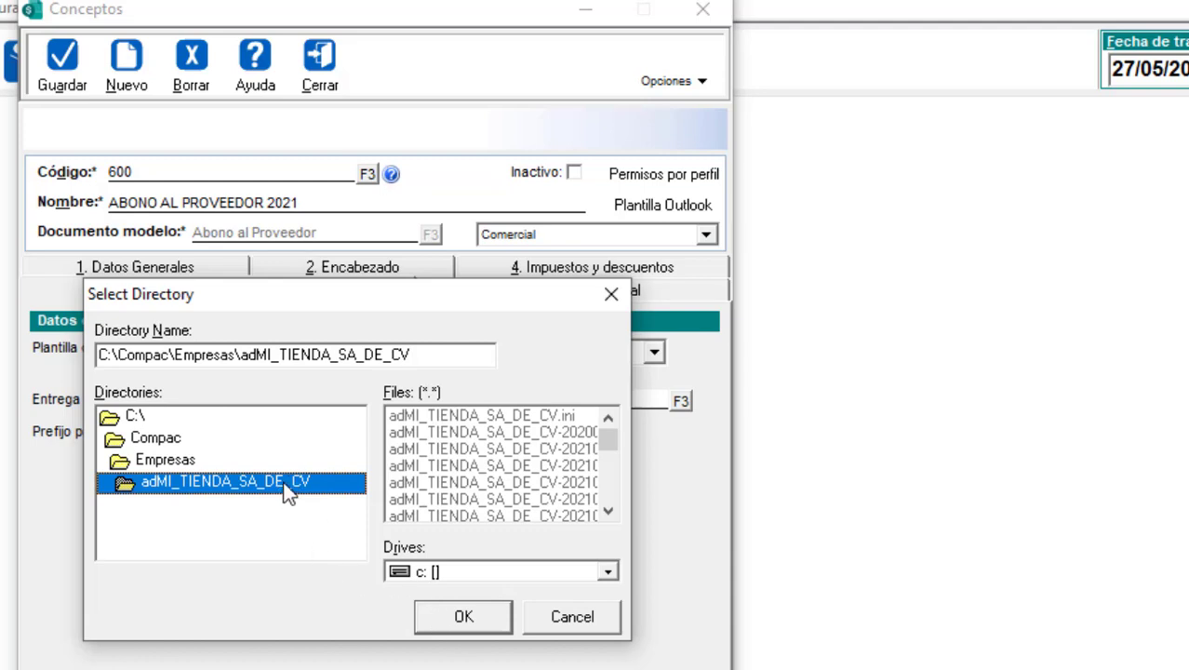
click(433, 615)
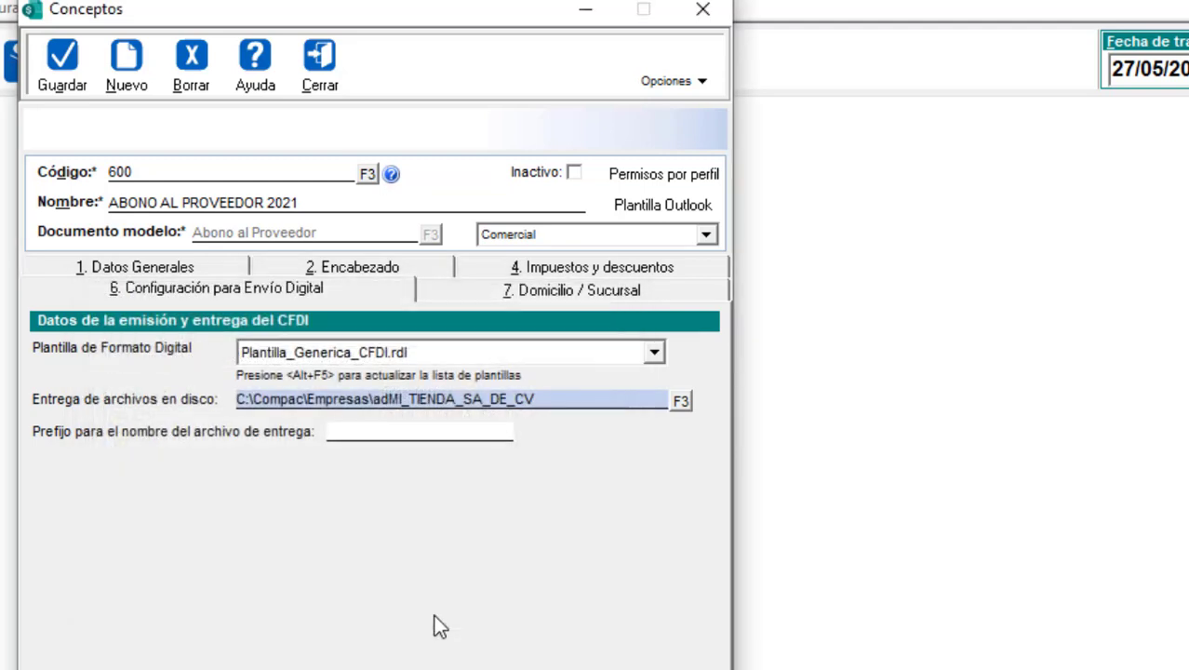
click(417, 434)
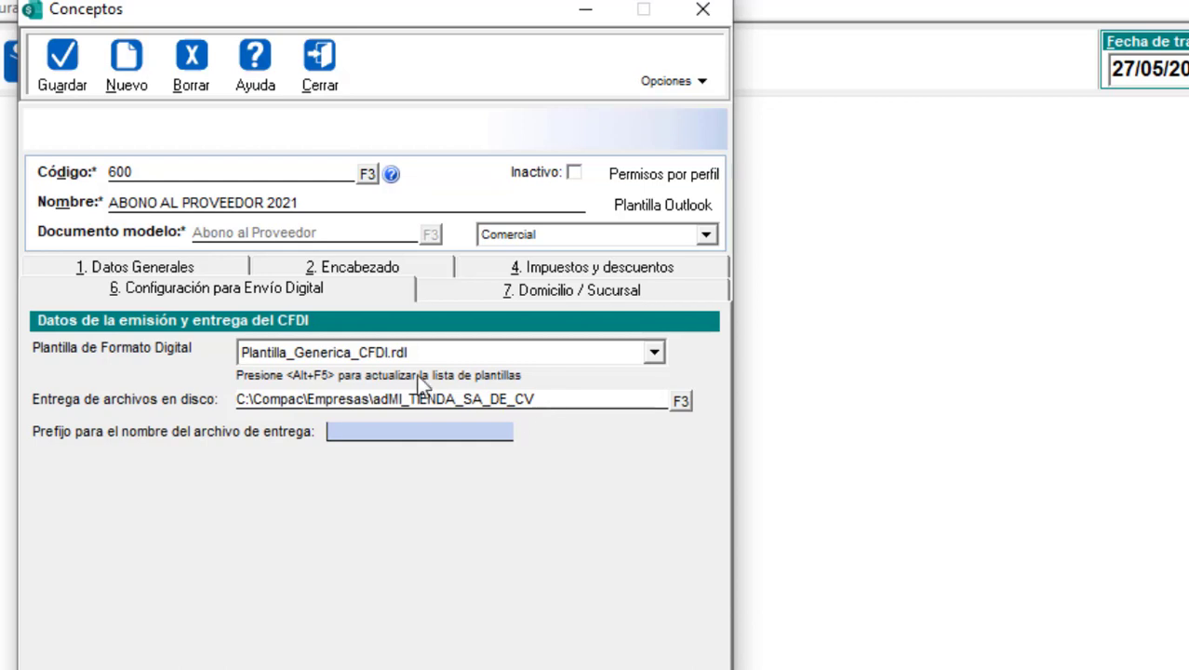
- Leave the concept's branch address data blank, save the concept and close its configuration window
click(471, 294)
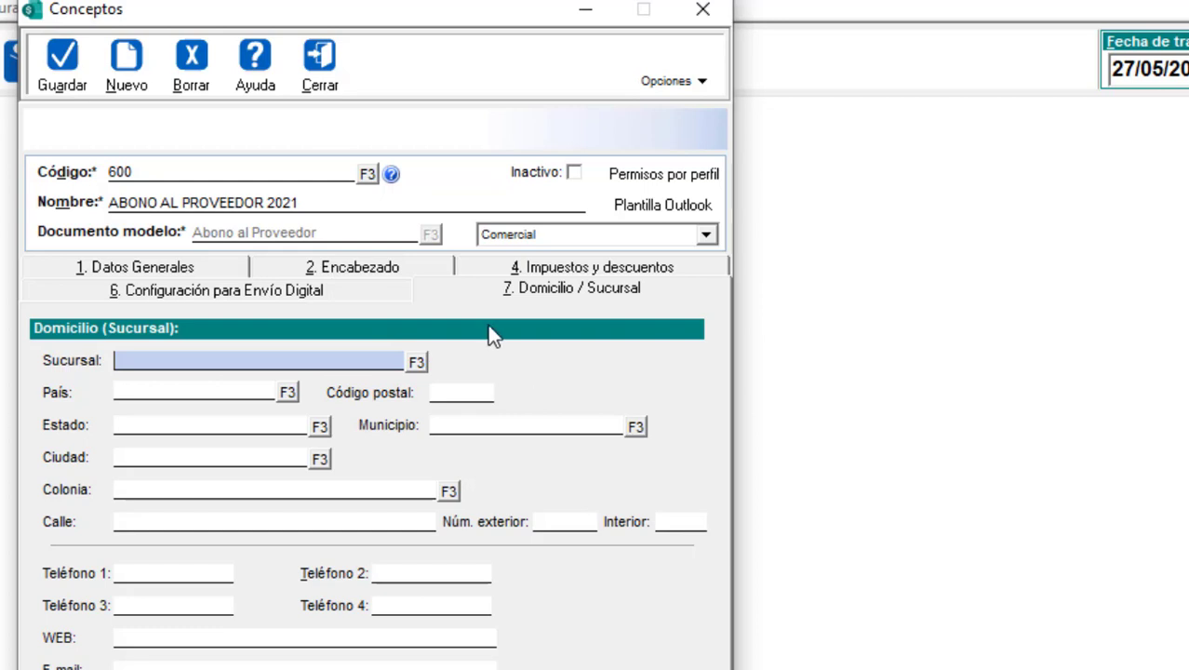
click(65, 79)
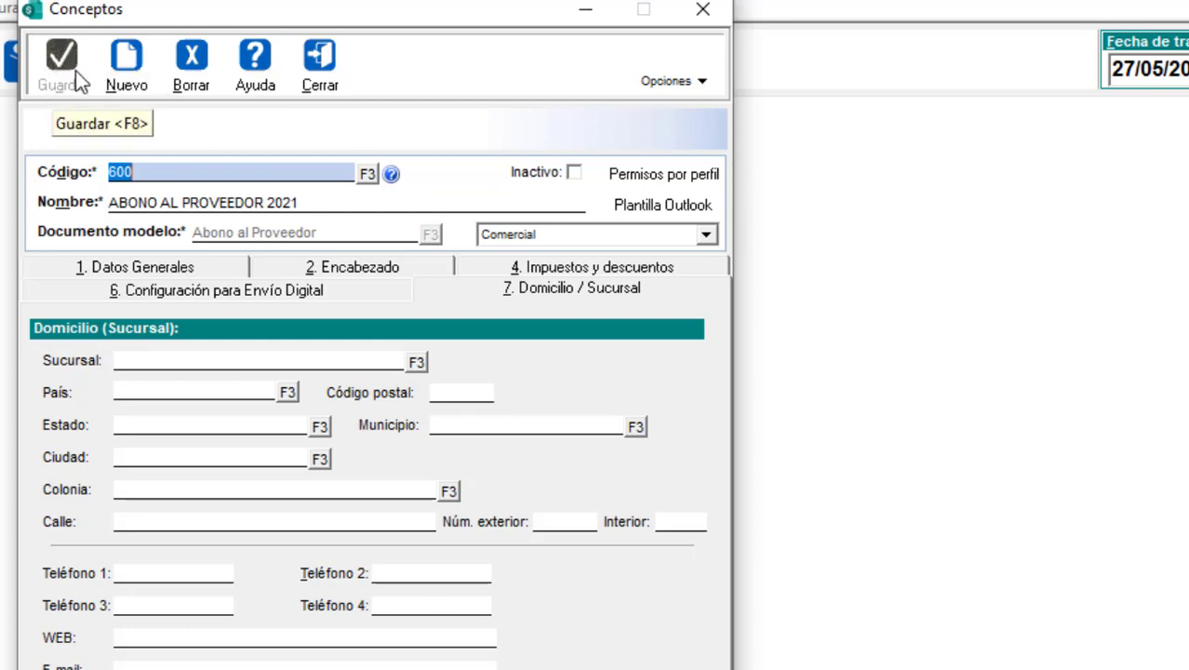
click(320, 63)
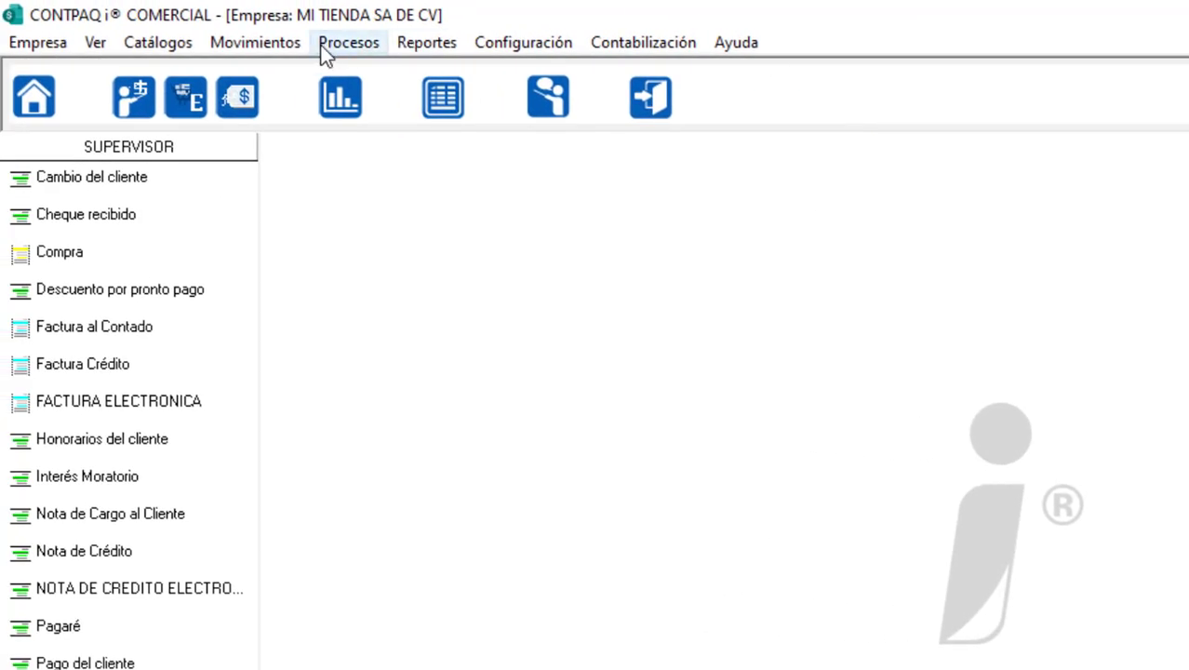
- View the supplier credit document list for the ABONO AL PROVEEDOR 2021 concept and close it
click(273, 46)
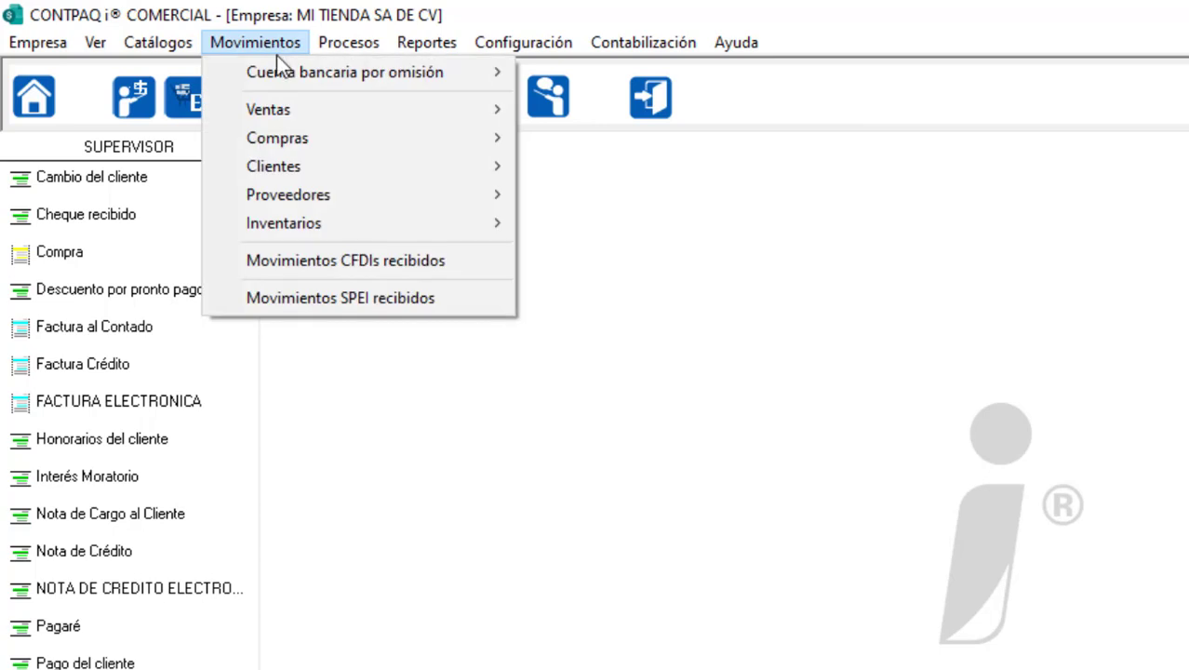
mouse_move(330, 197)
mouse_move(607, 205)
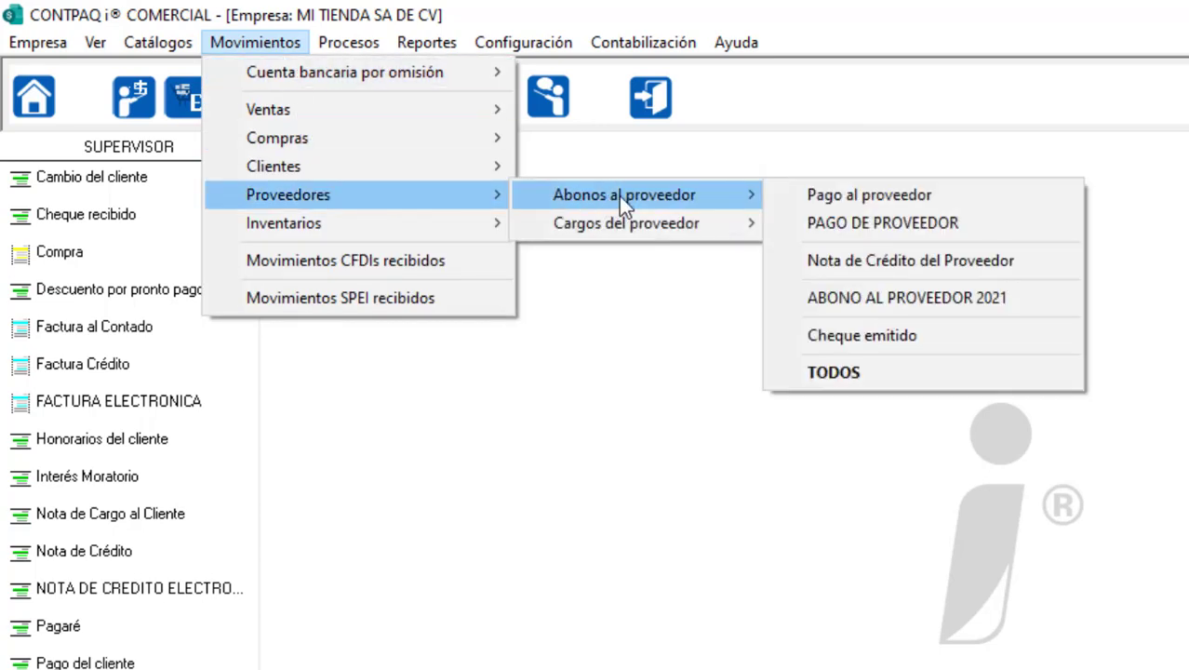
click(908, 298)
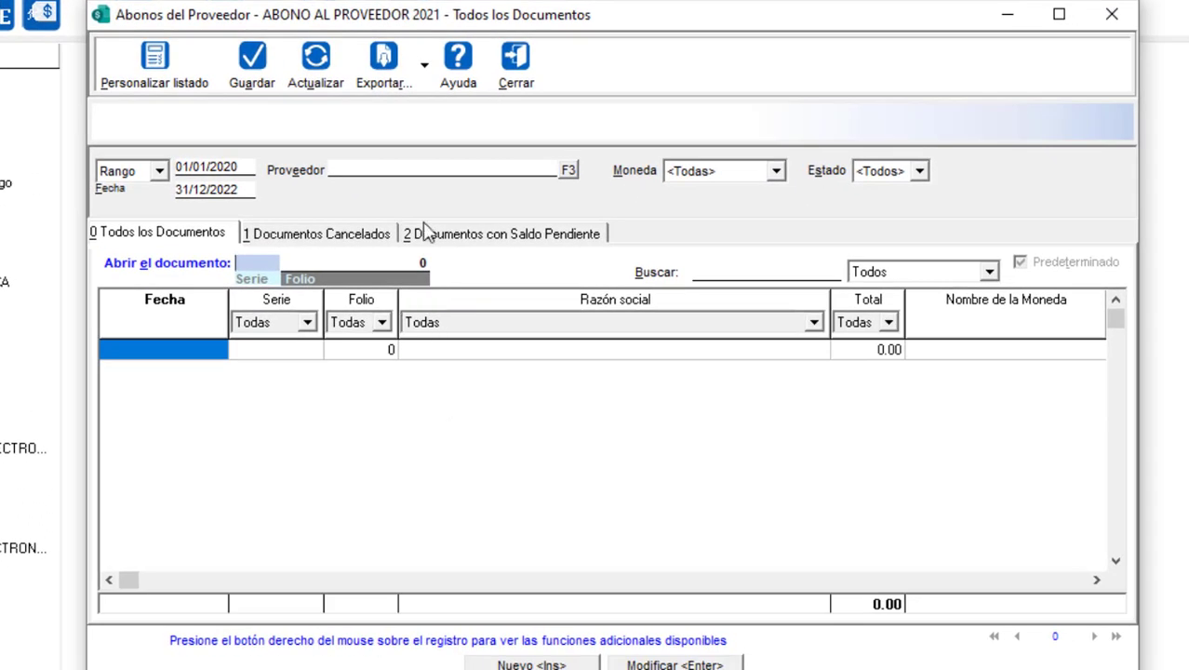
click(517, 79)
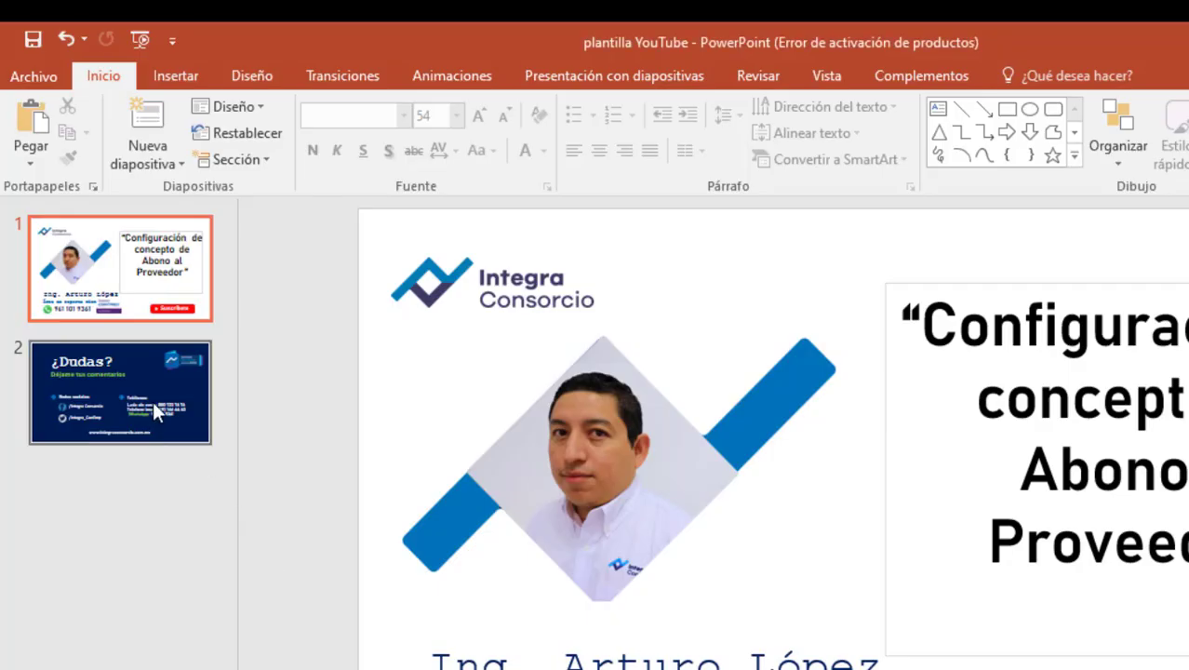
- Switch to the PowerPoint presentation and show the closing slide titled "¿Dudas?"
click(152, 401)
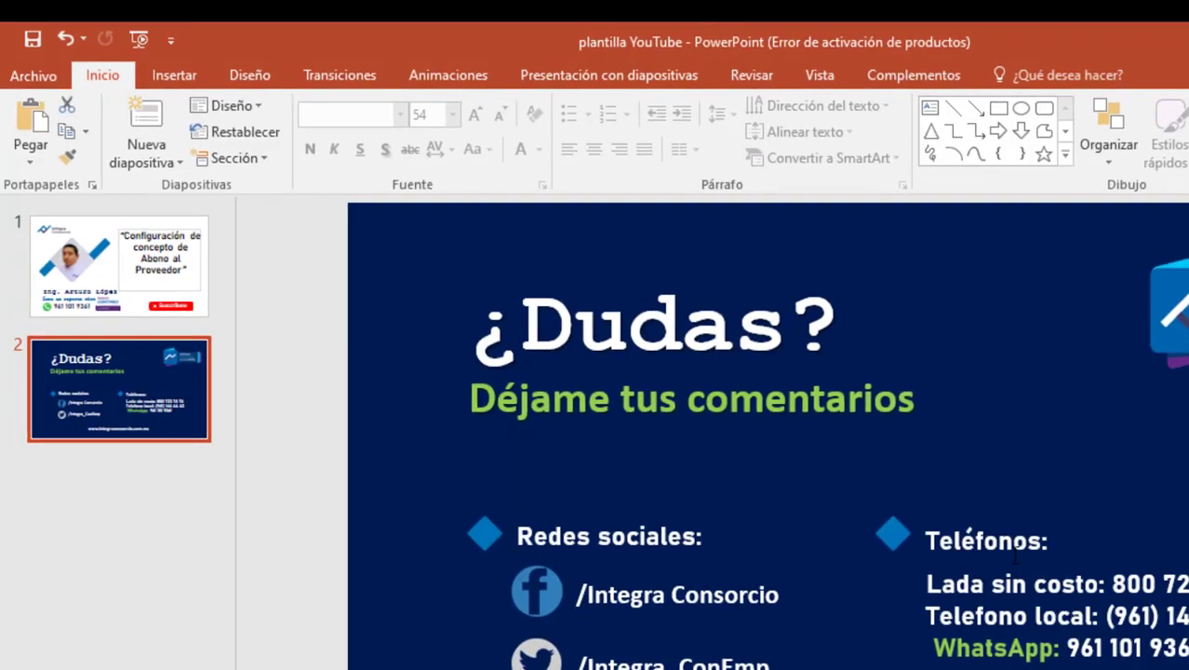